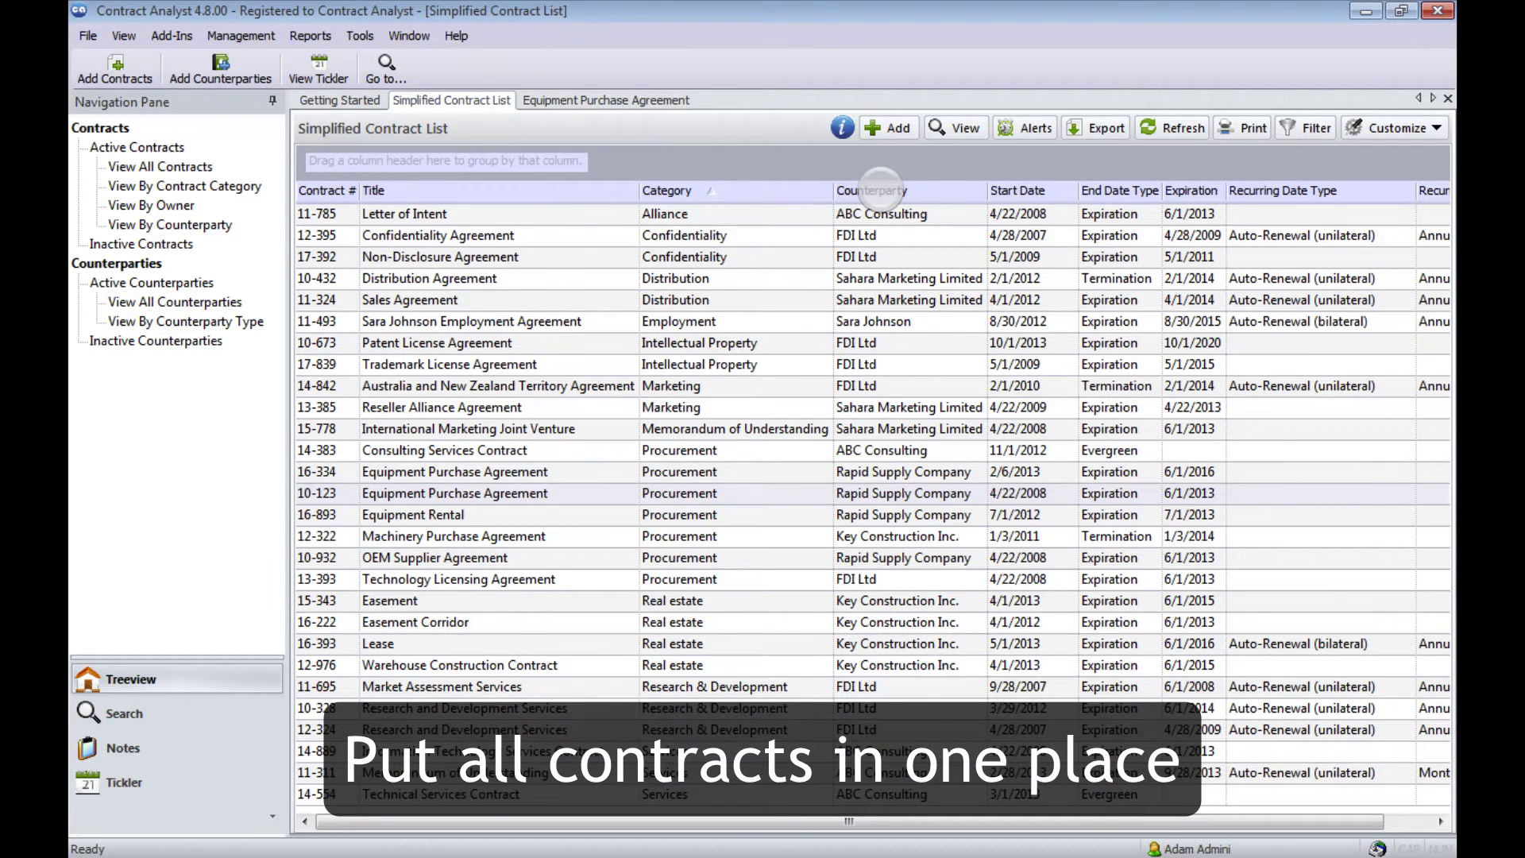
Sort the contract list by counterparty, category and expiration date
left_click(878, 189)
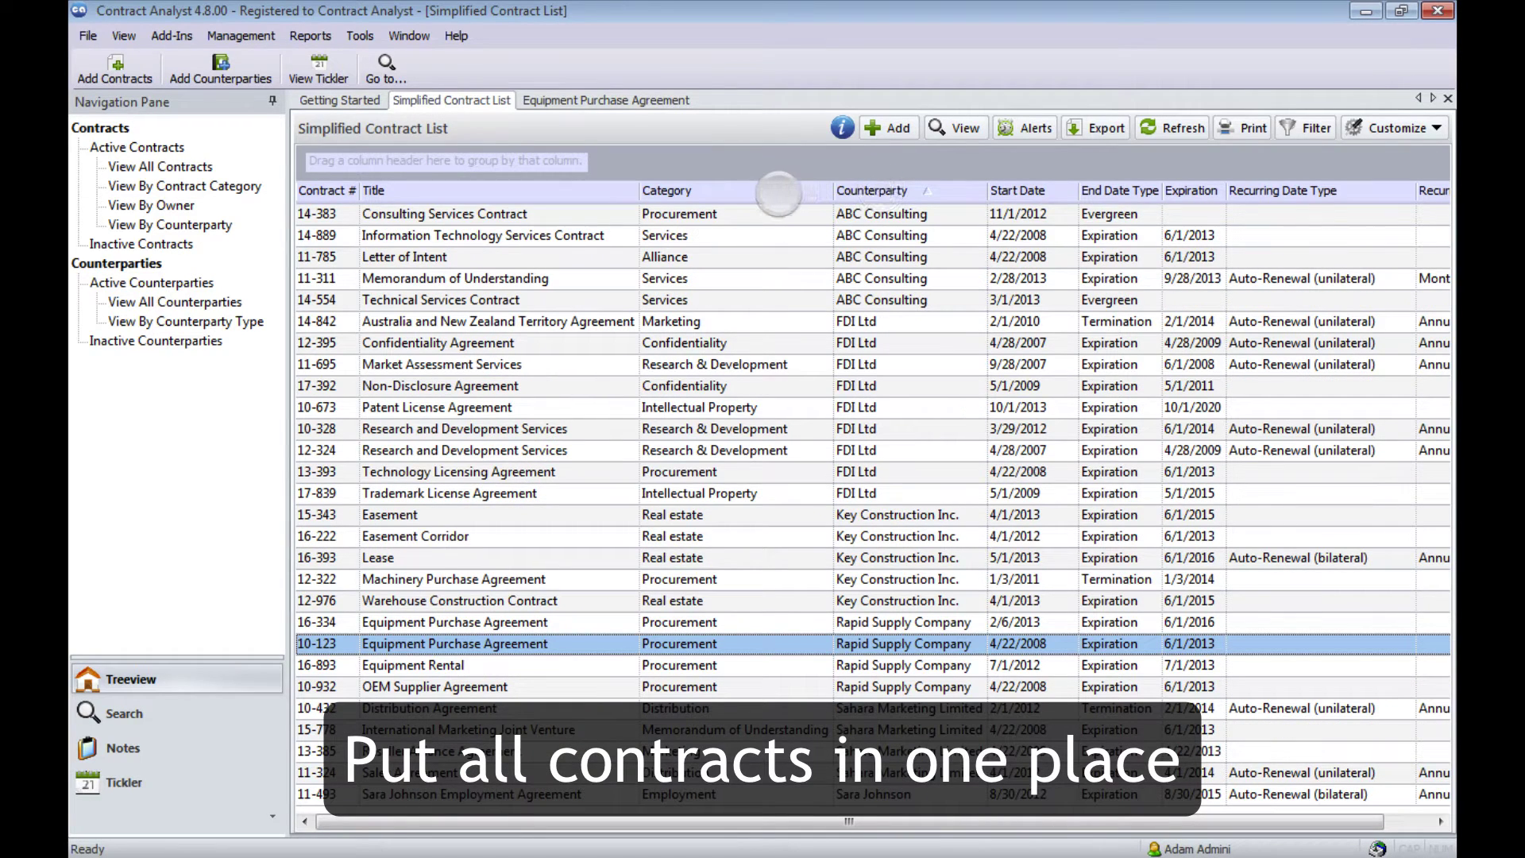
left_click(779, 191)
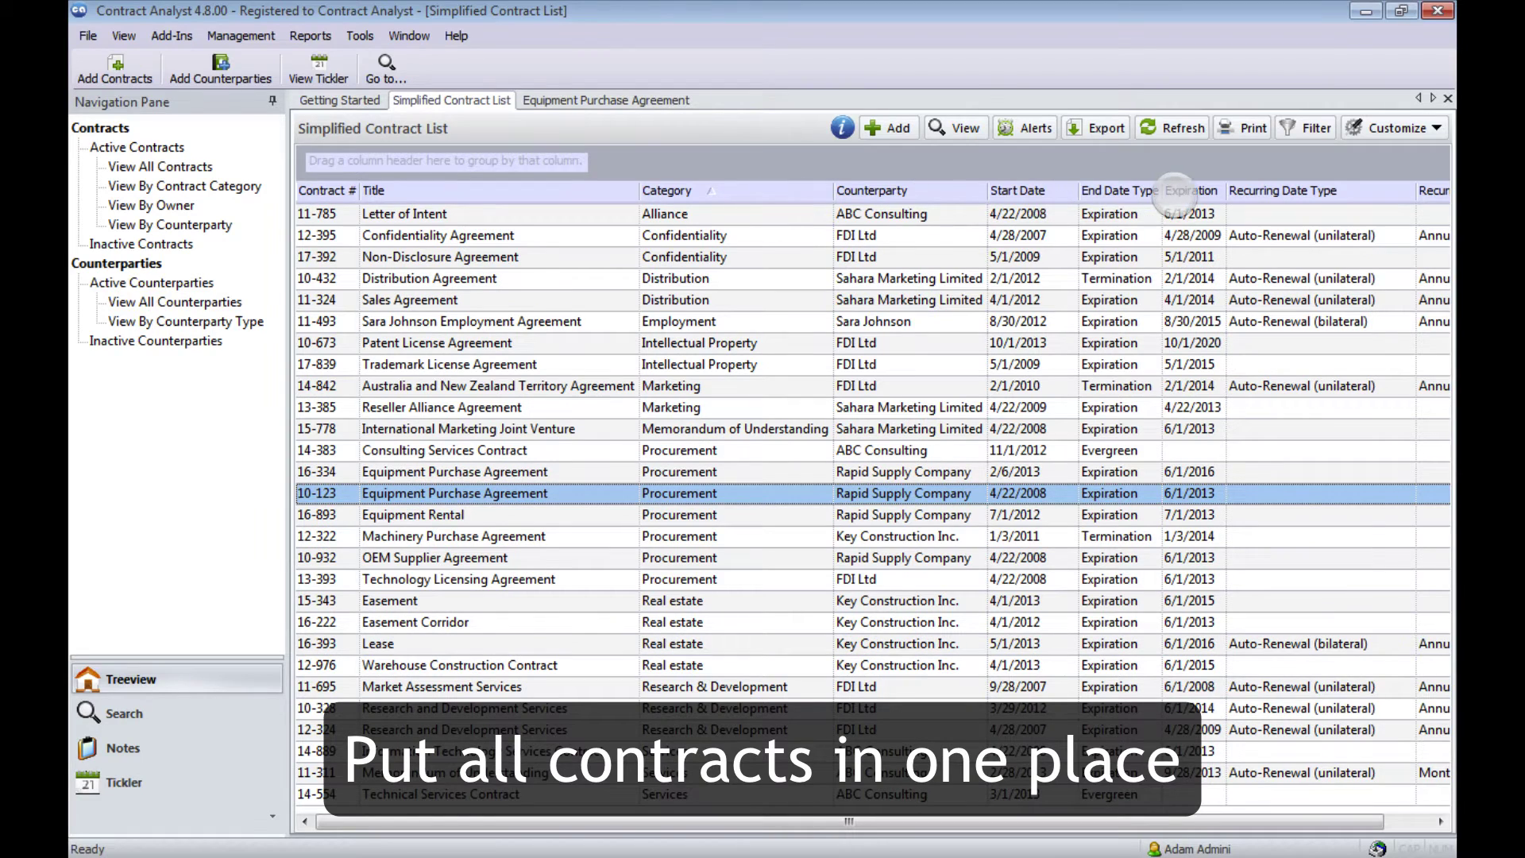
left_click(1189, 190)
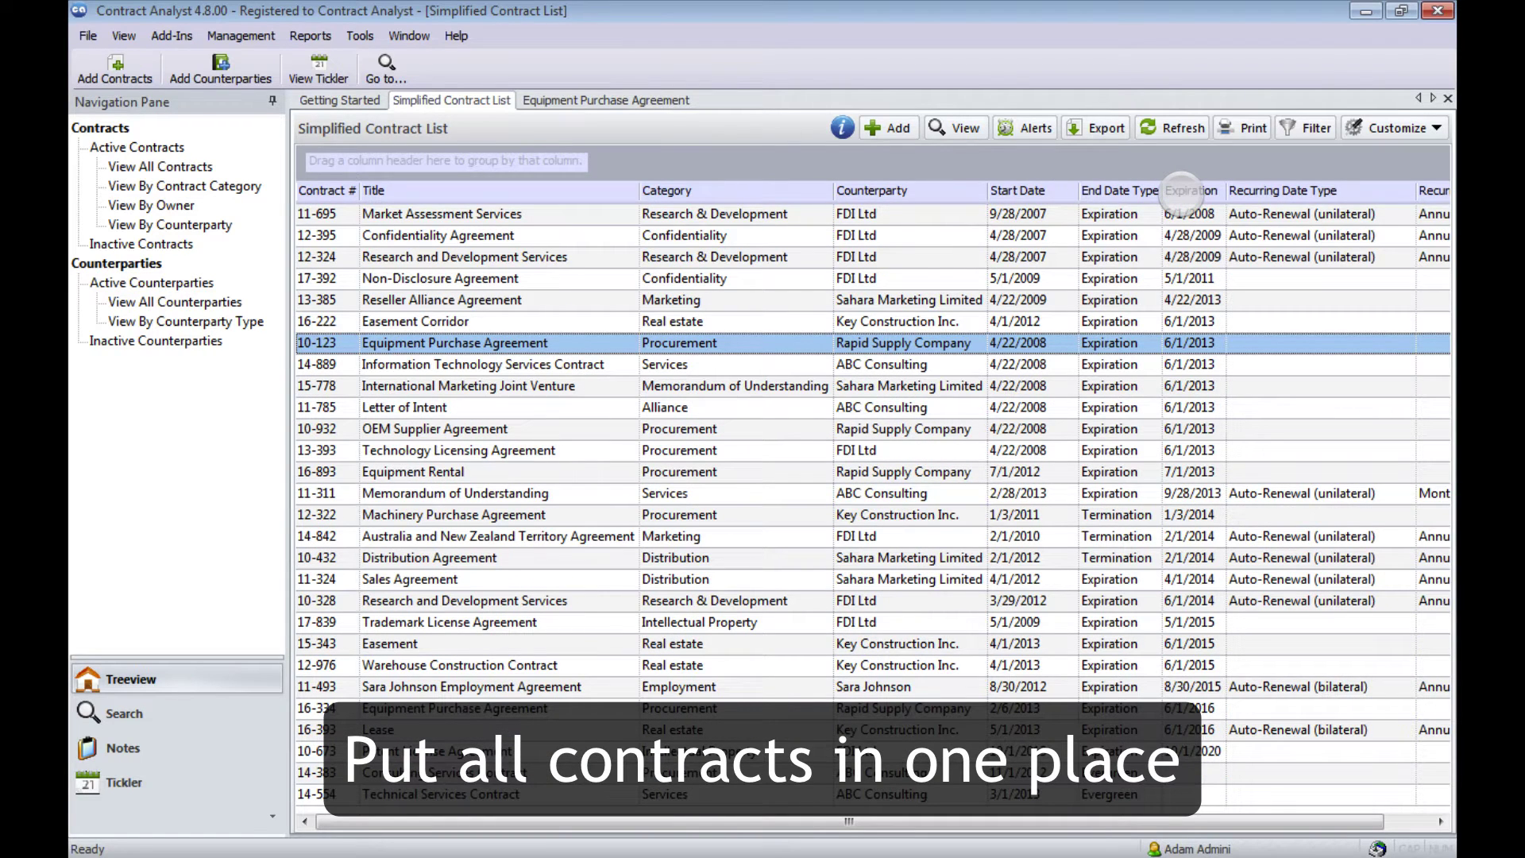
Filter the contract list by 'equip' and select contract 10-123 Equipment Purchase Agreement
left_click(1299, 127)
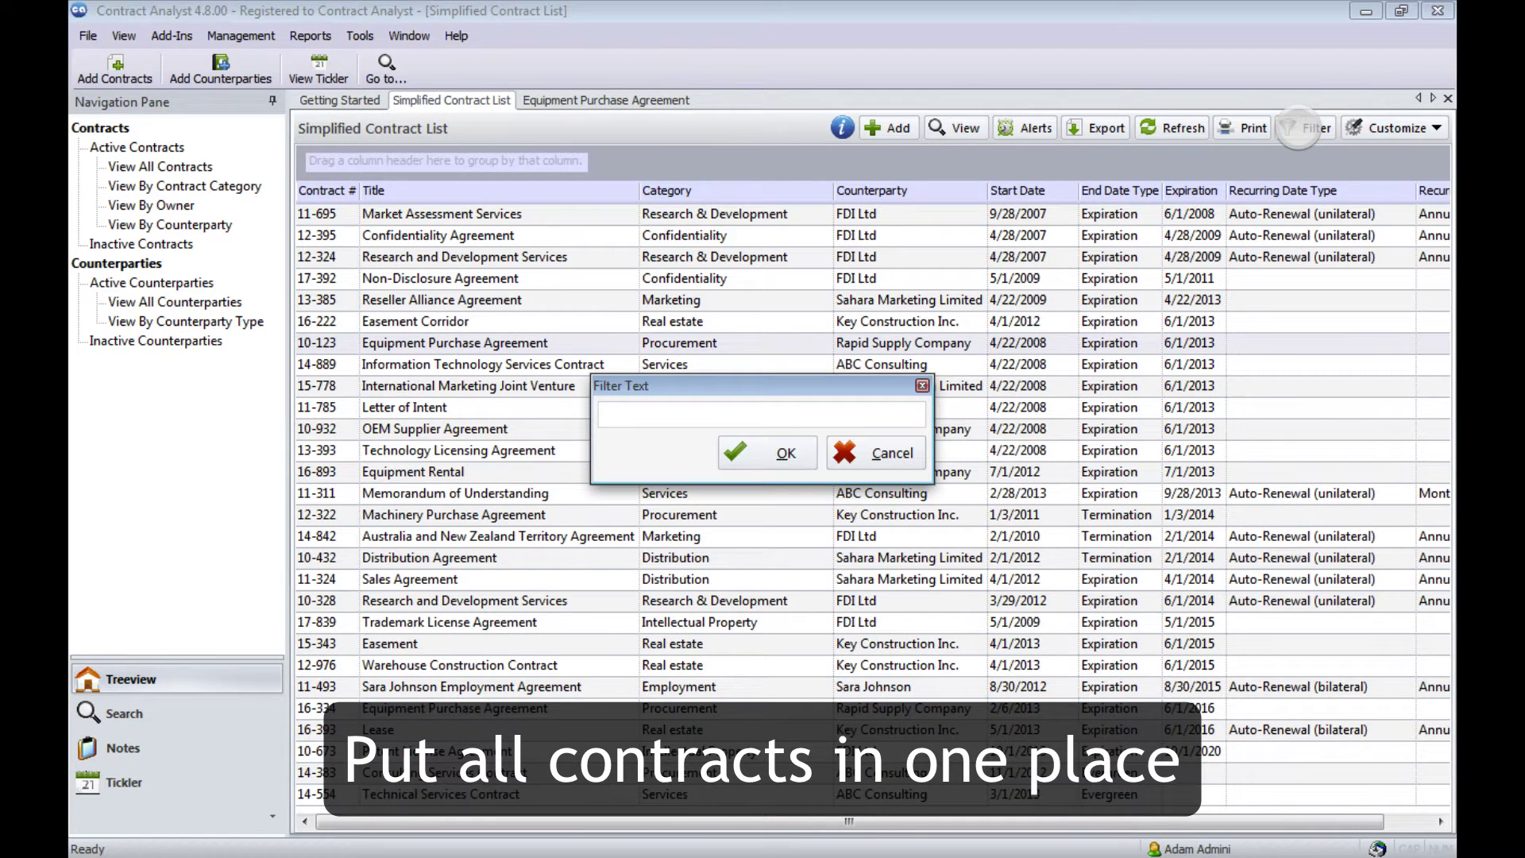
type("equip")
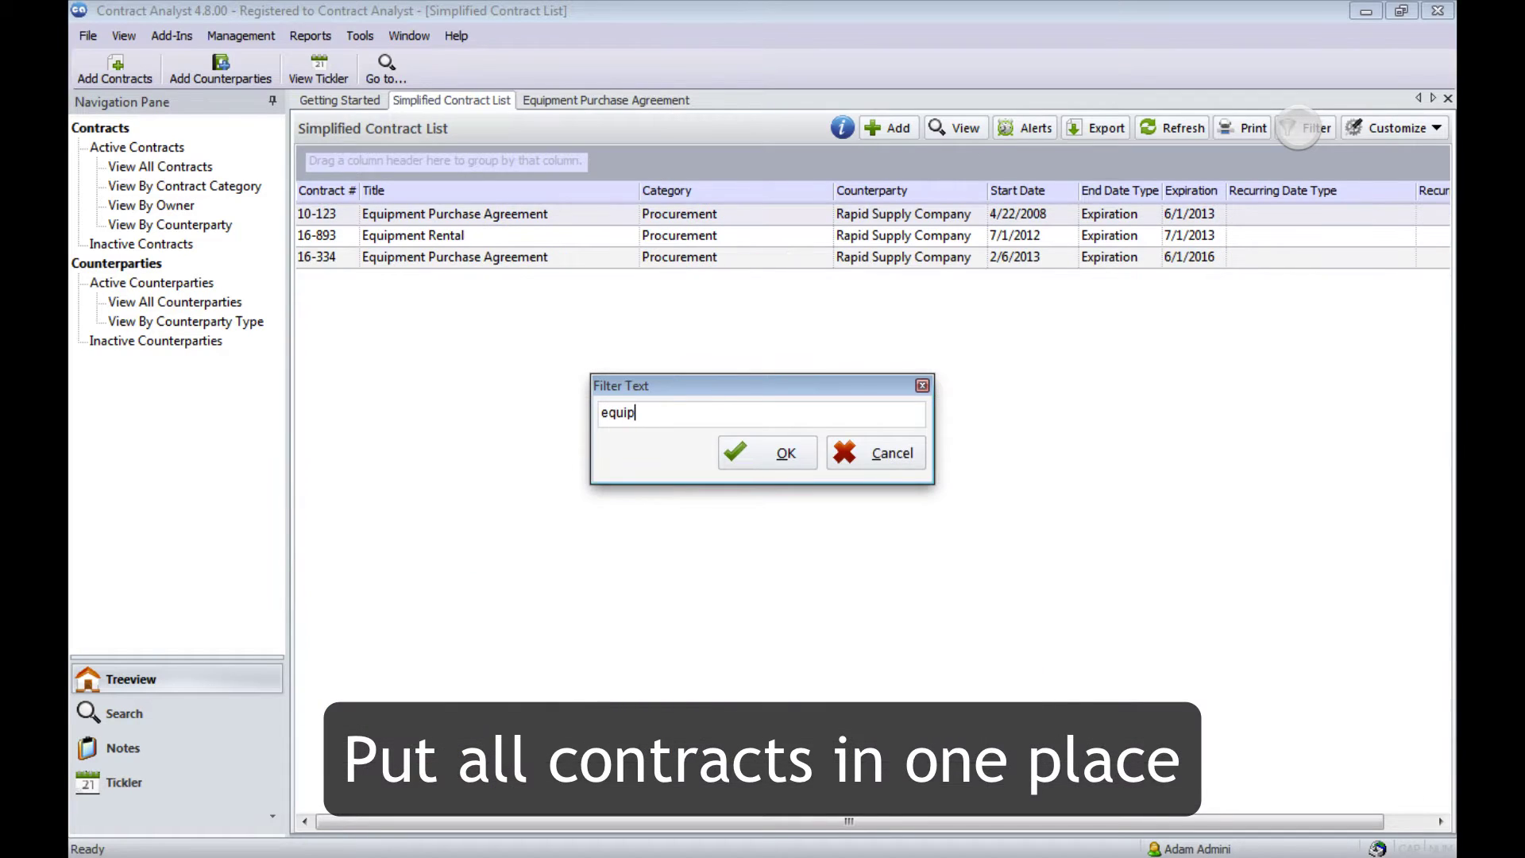
left_click(794, 454)
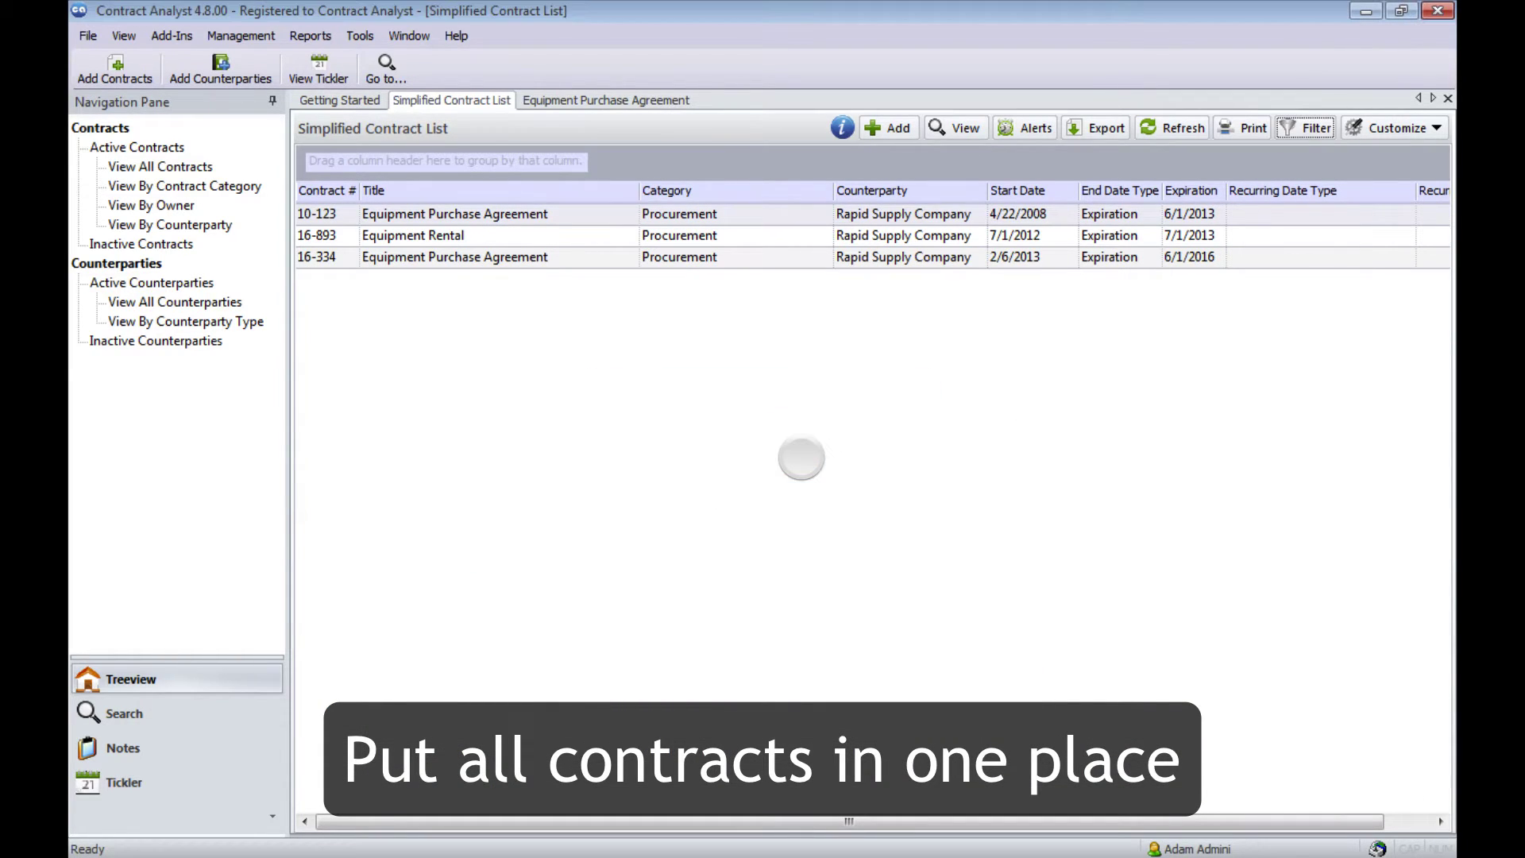
left_click(509, 216)
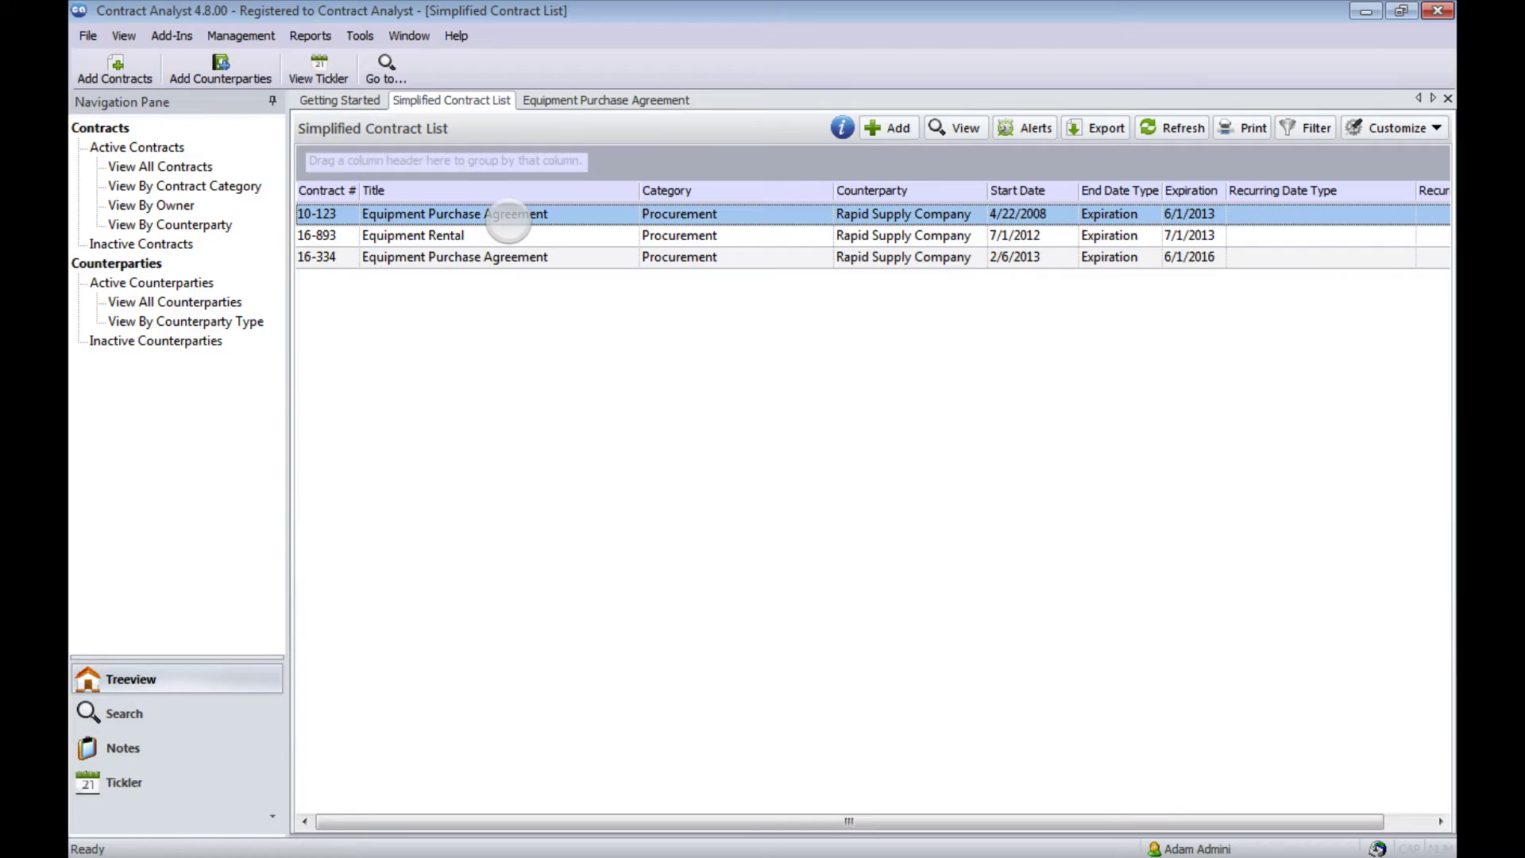
Open the Equipment Purchase Agreement, expand its Management section, and keep the category Procurement
double_click(509, 216)
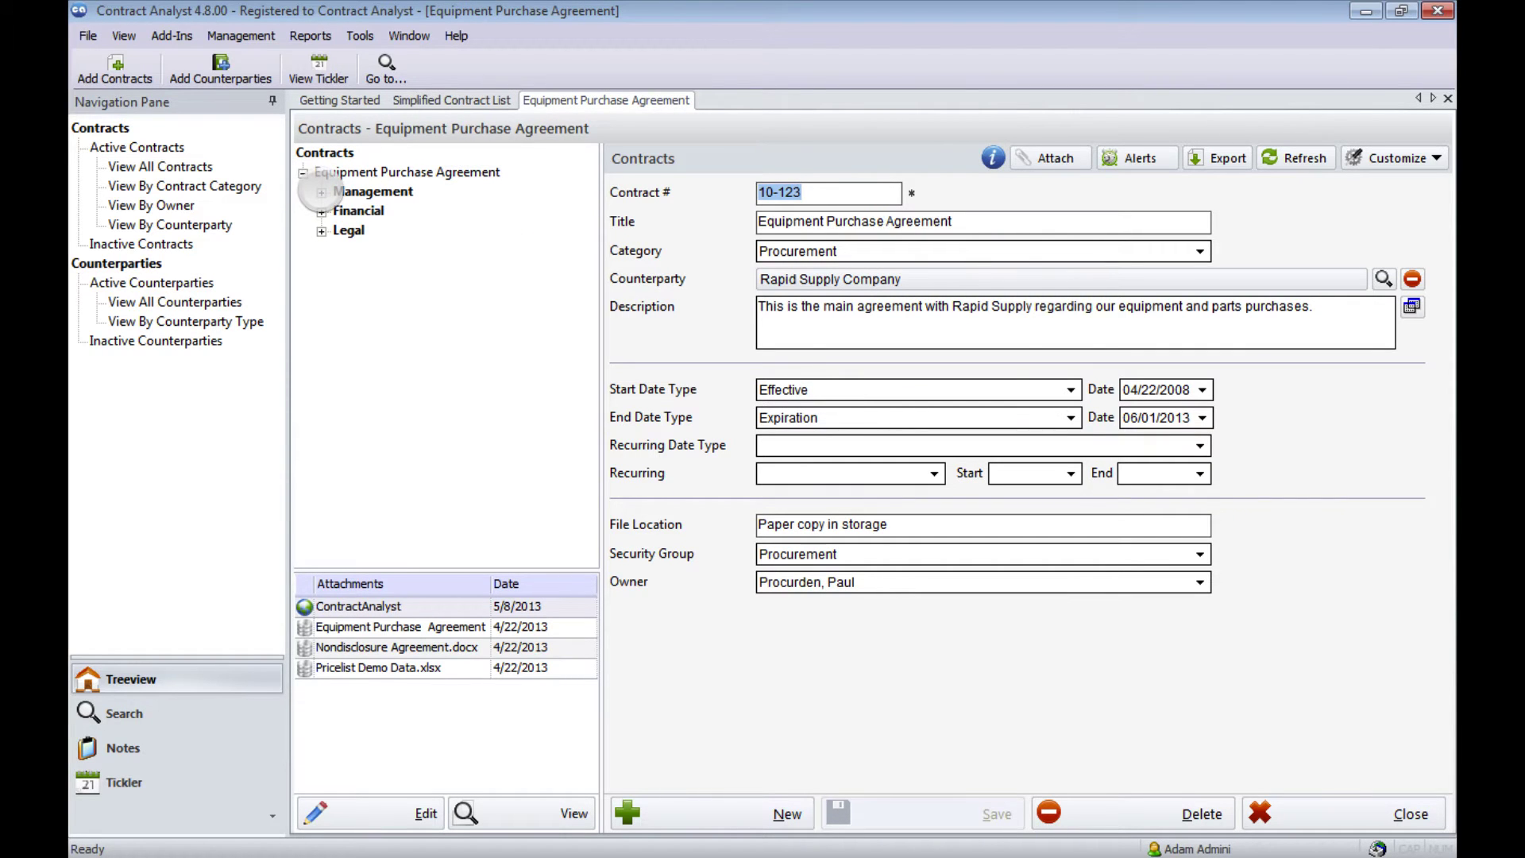
left_click(321, 192)
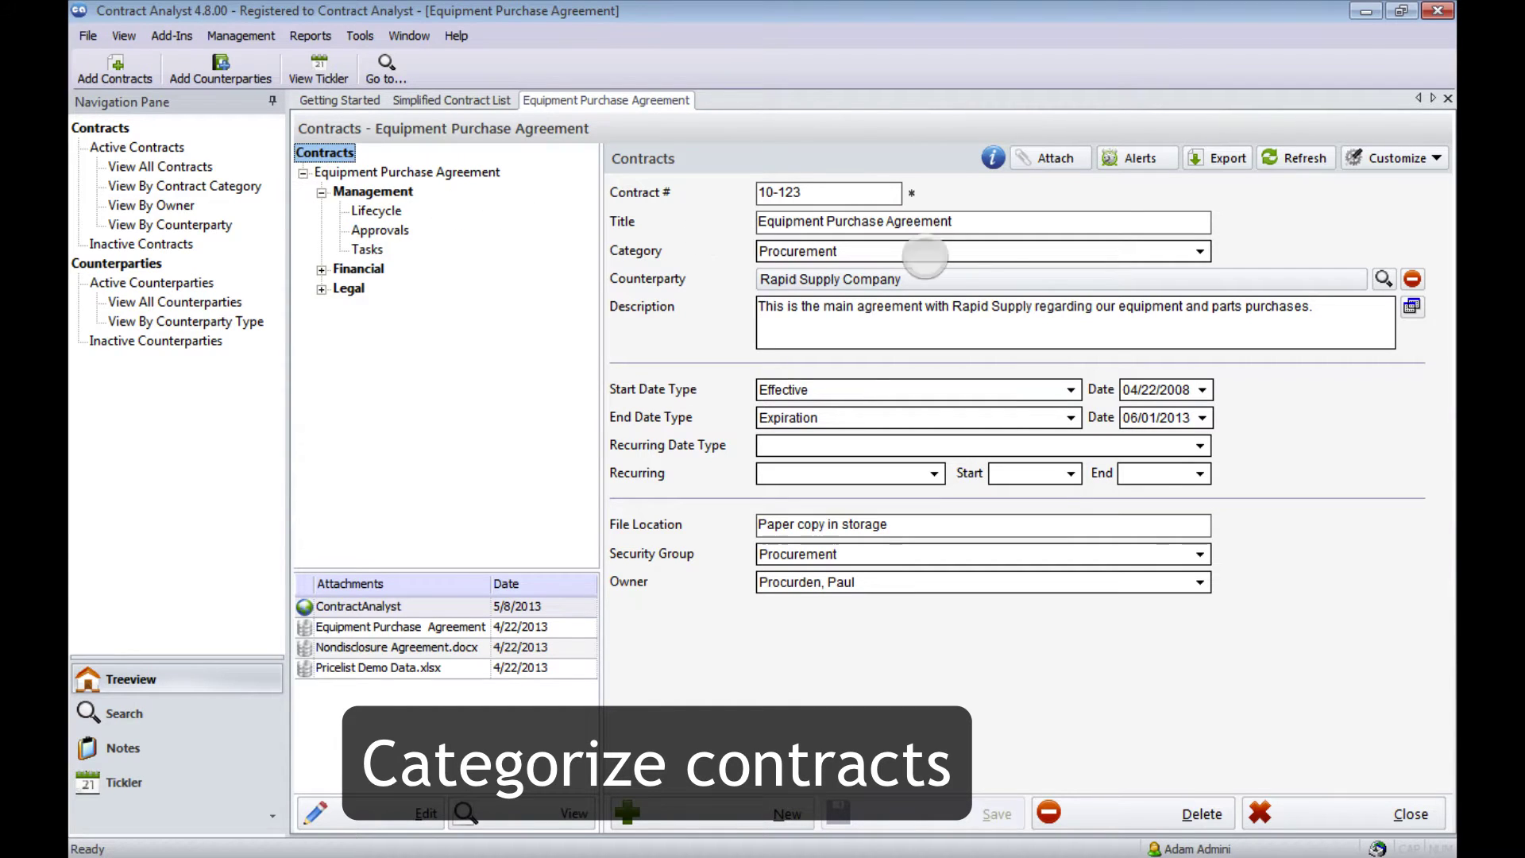
left_click(1199, 251)
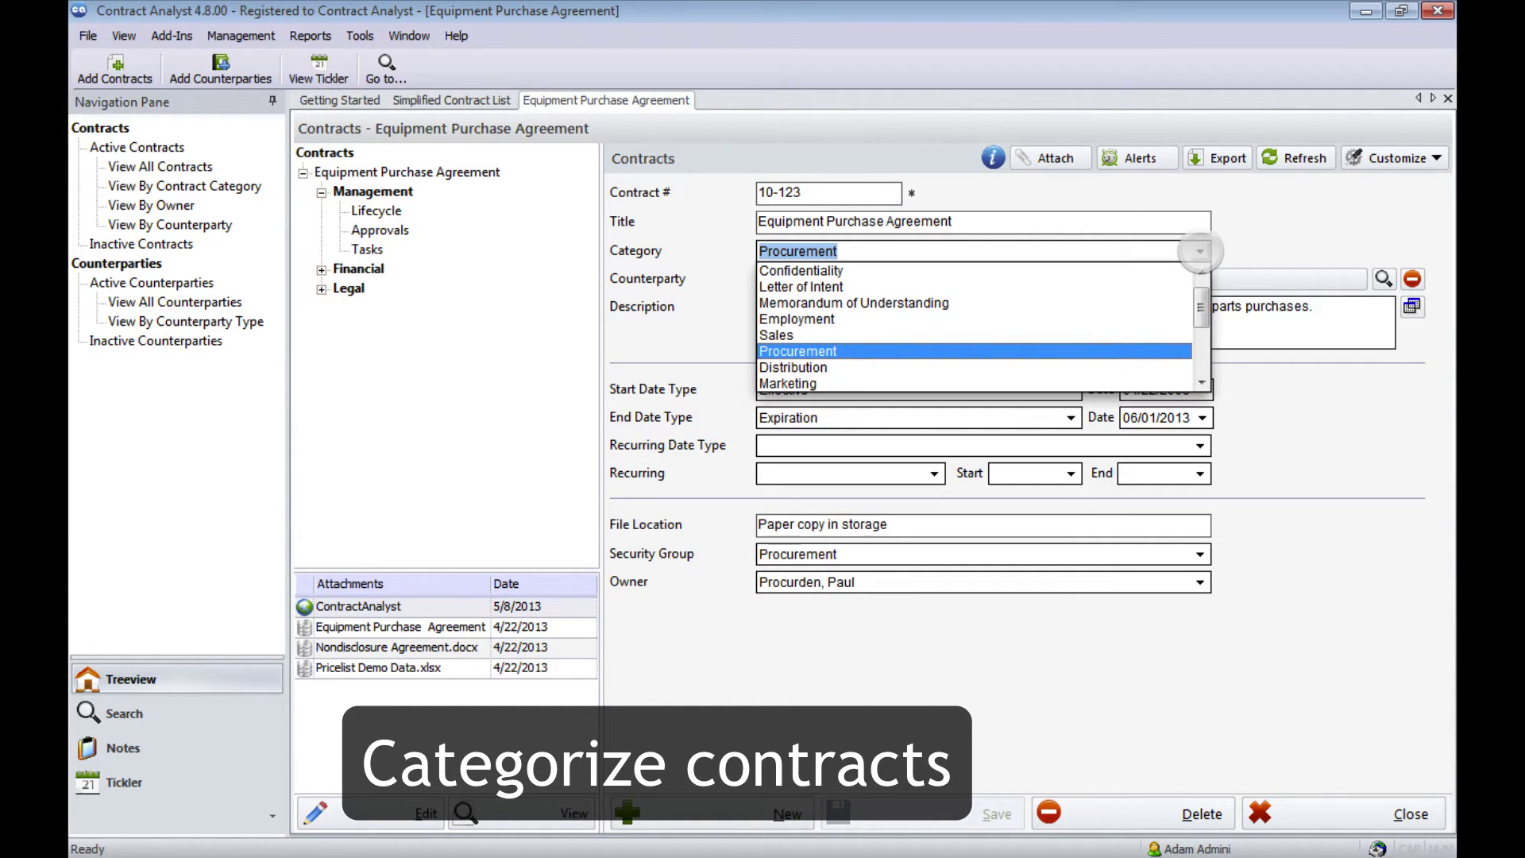
mouse_move(1201, 308)
left_mouse_down()
mouse_move(1202, 365)
mouse_move(1205, 287)
left_mouse_up()
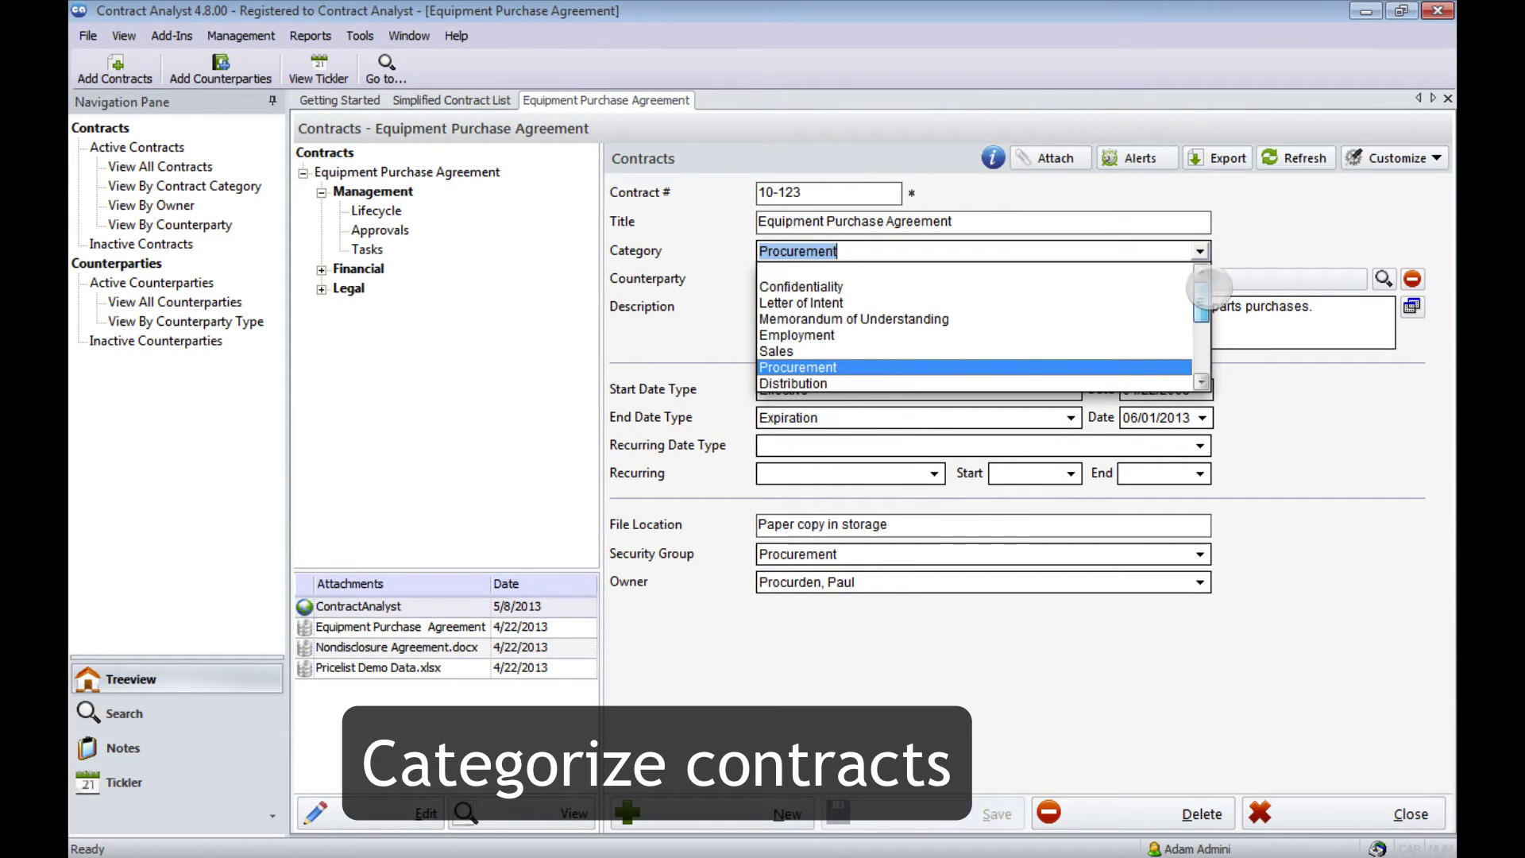
left_click(900, 369)
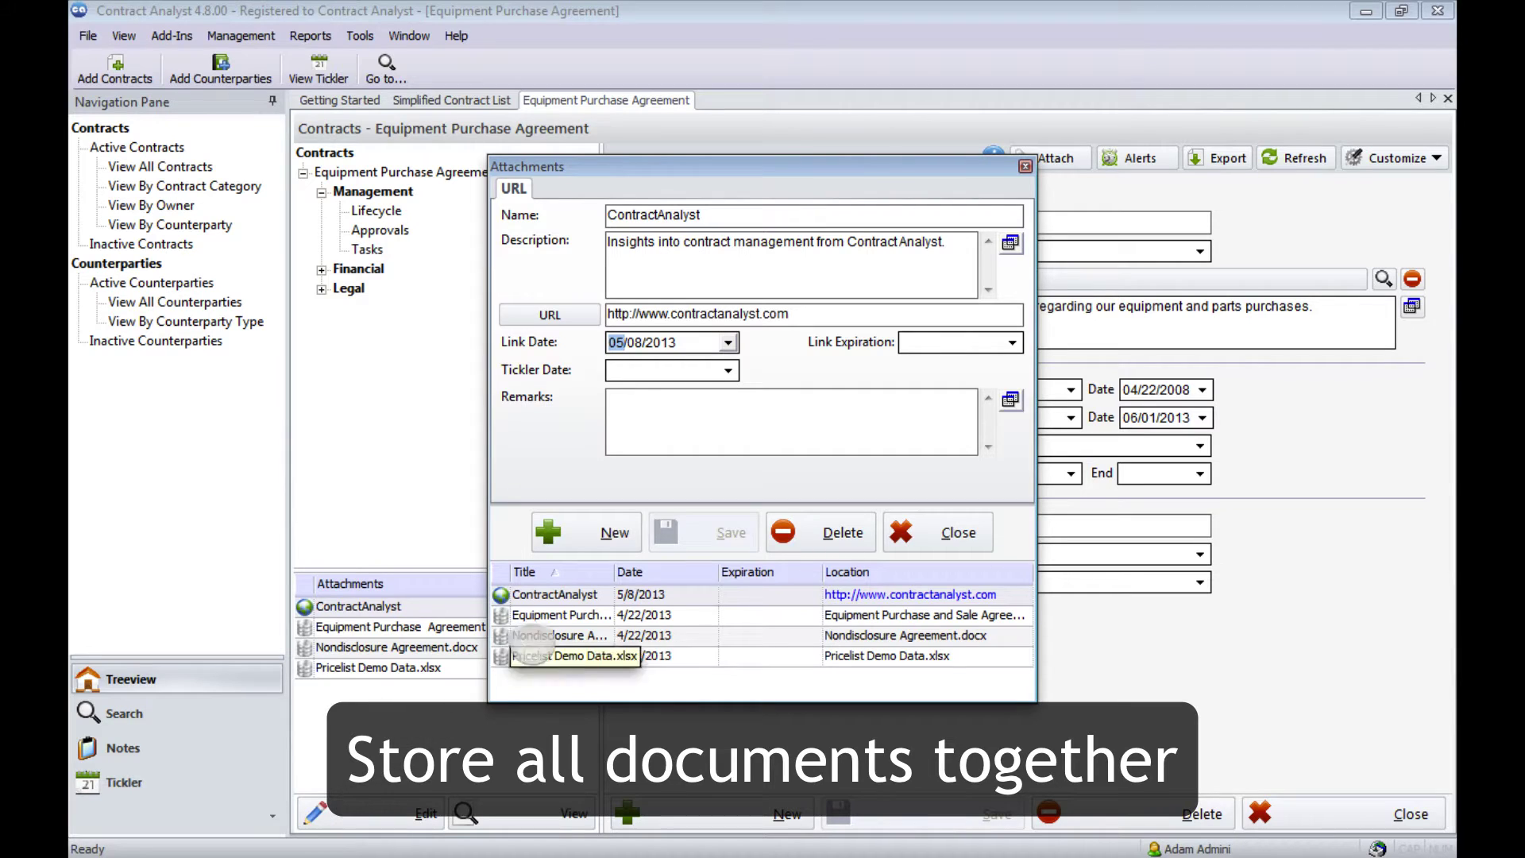
left_click(549, 616)
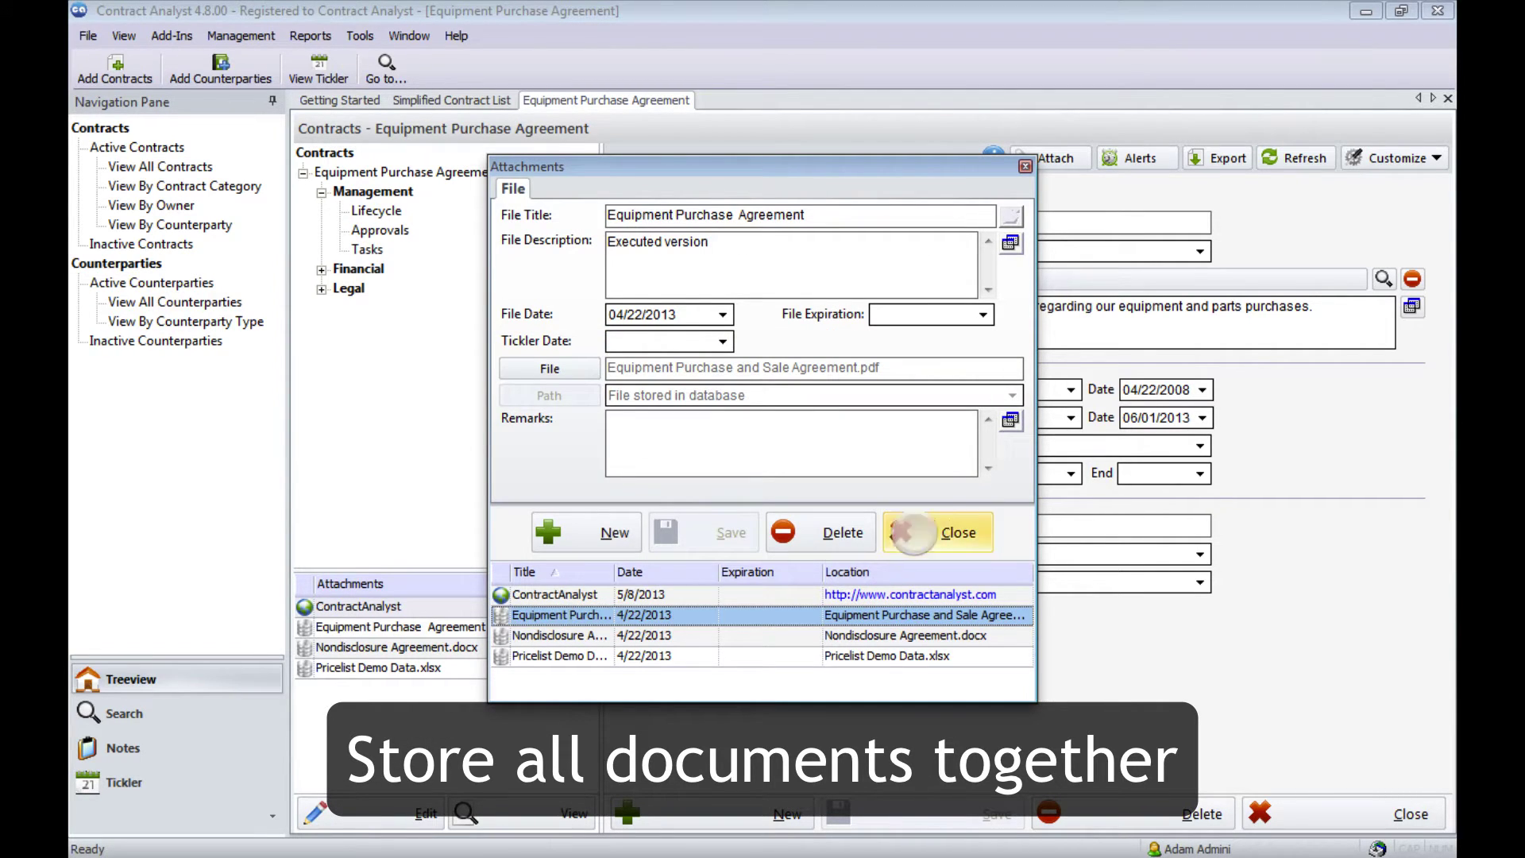
left_click(934, 528)
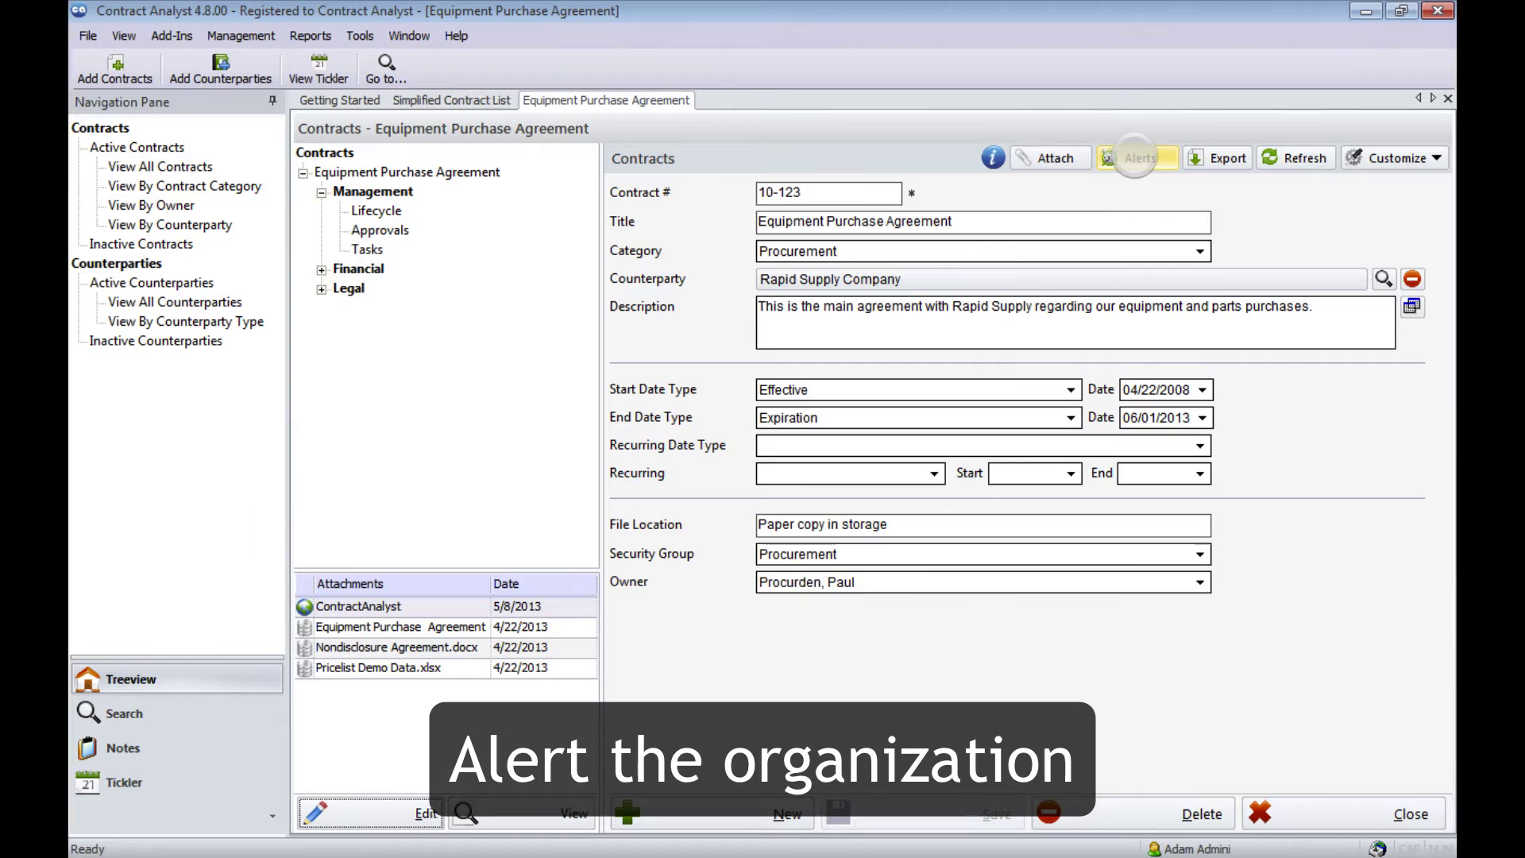
left_click(1136, 157)
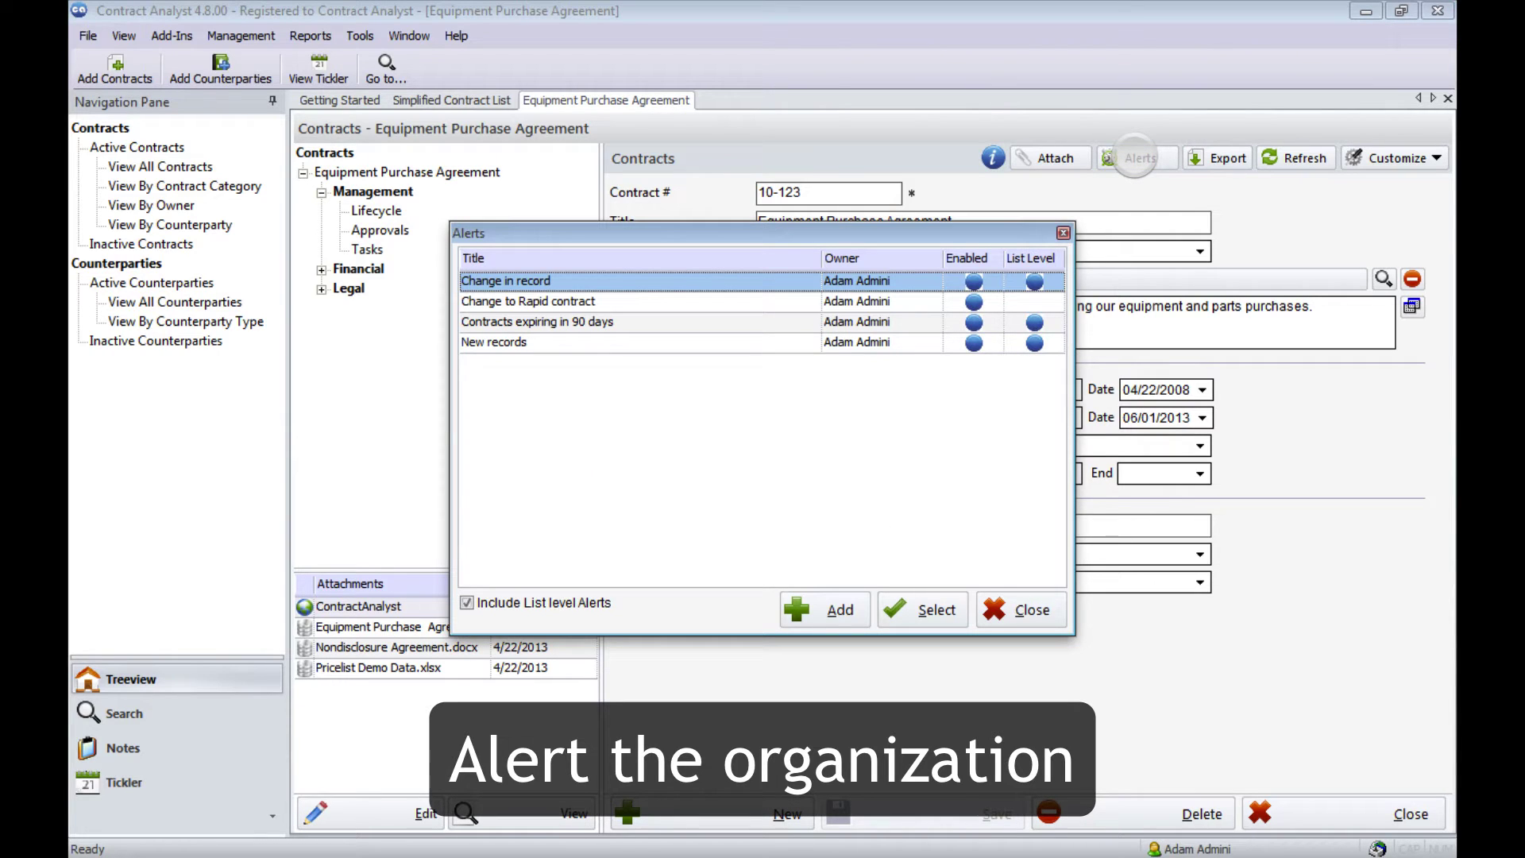
left_click(467, 602)
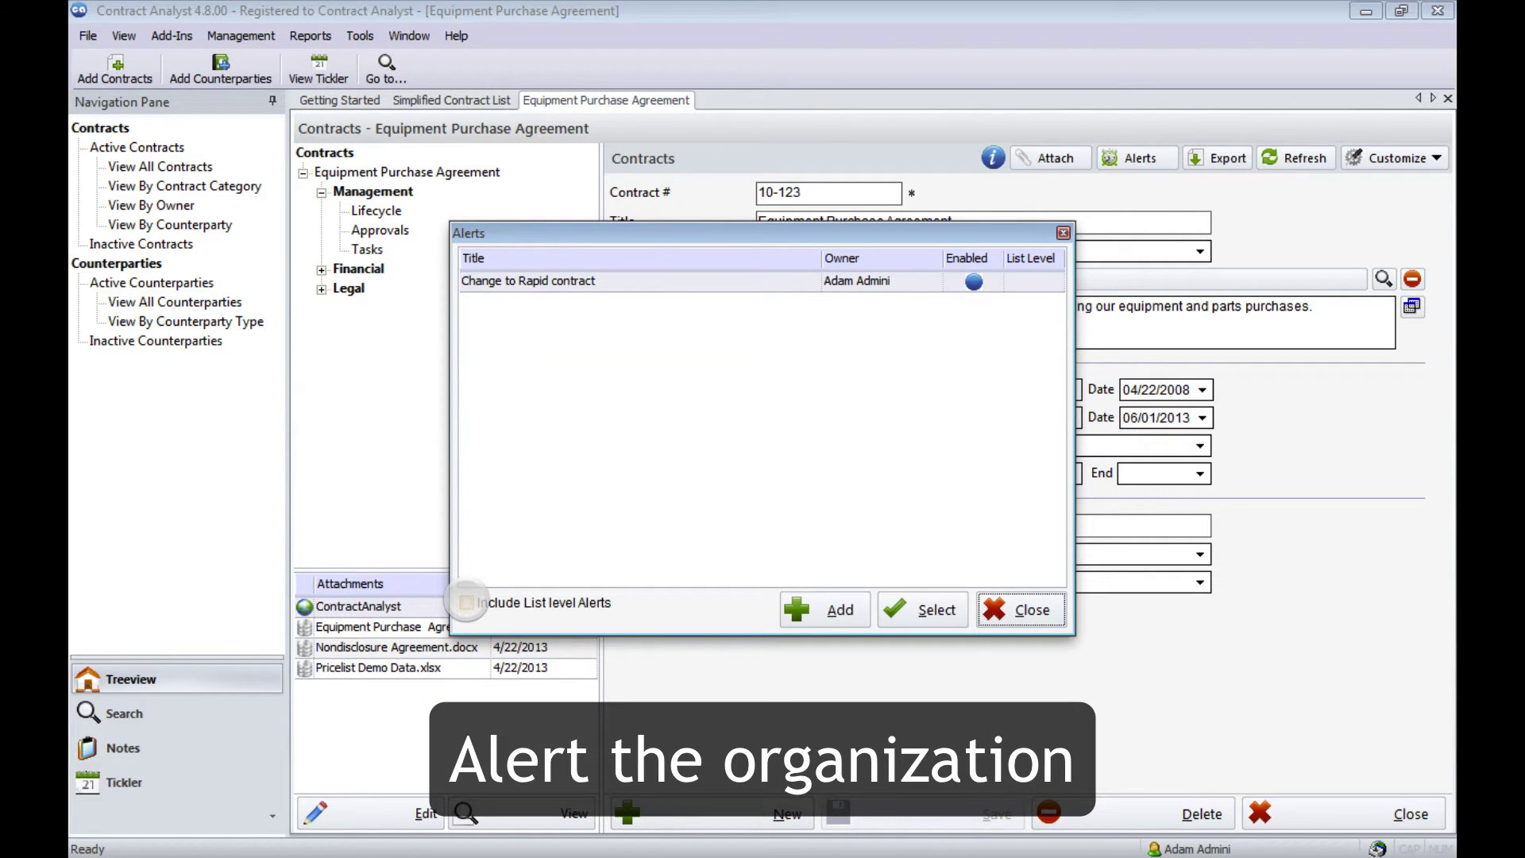
left_click(467, 602)
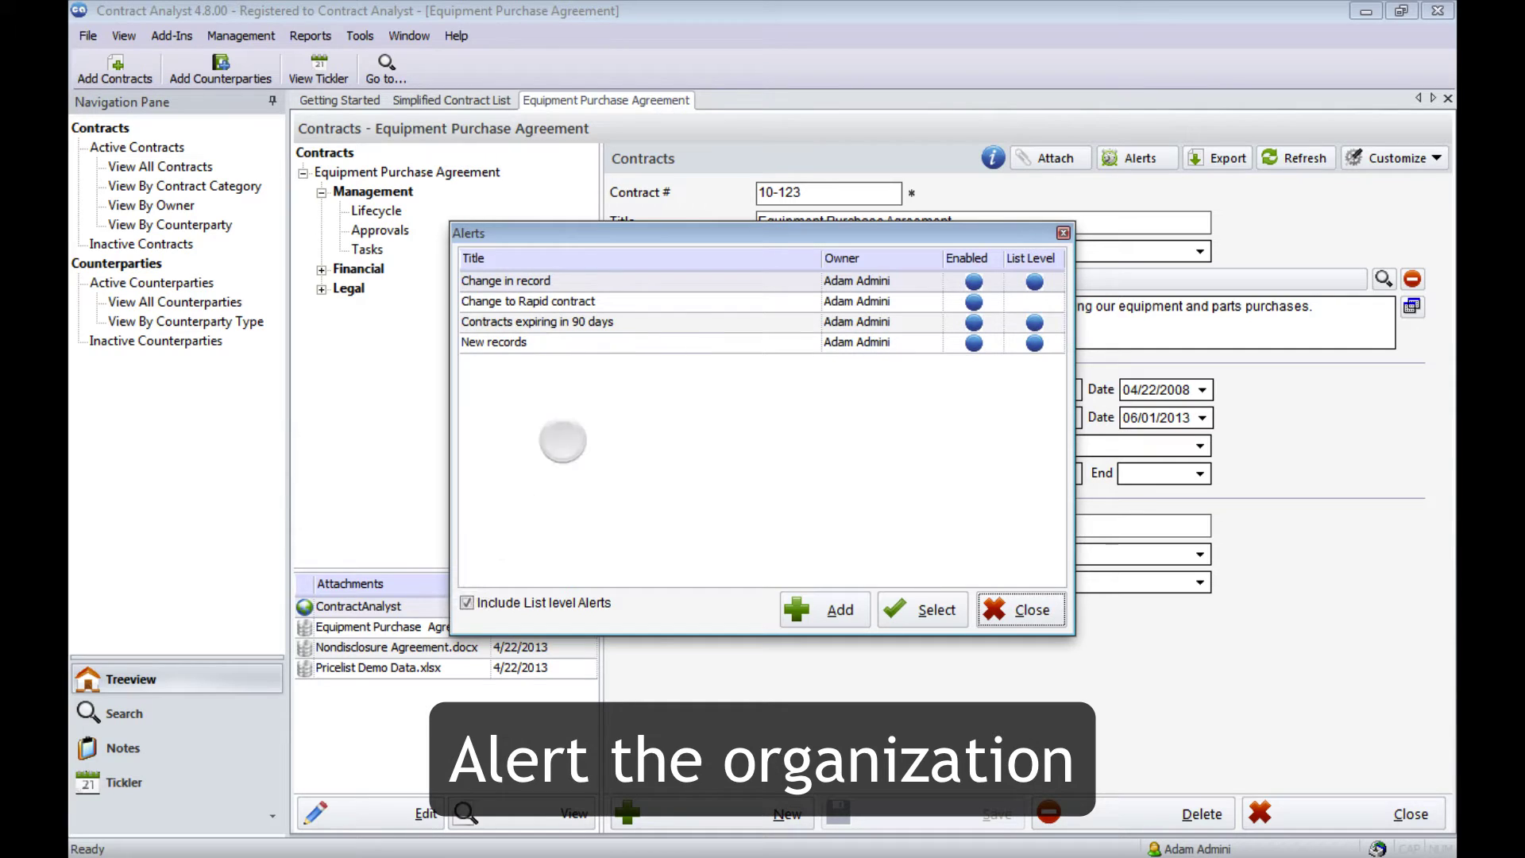
left_click(679, 317)
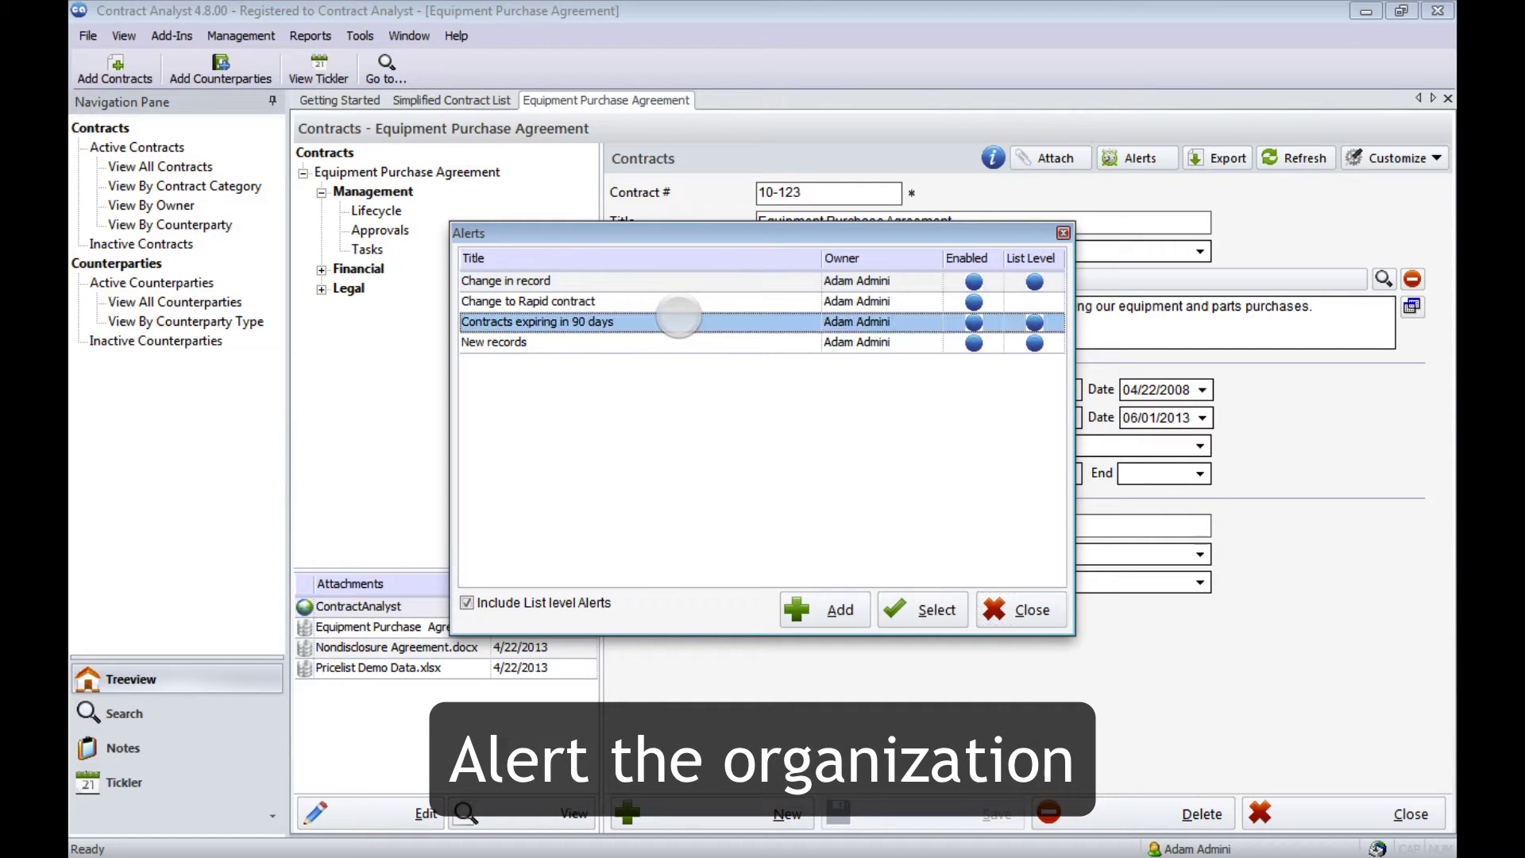
double_click(679, 320)
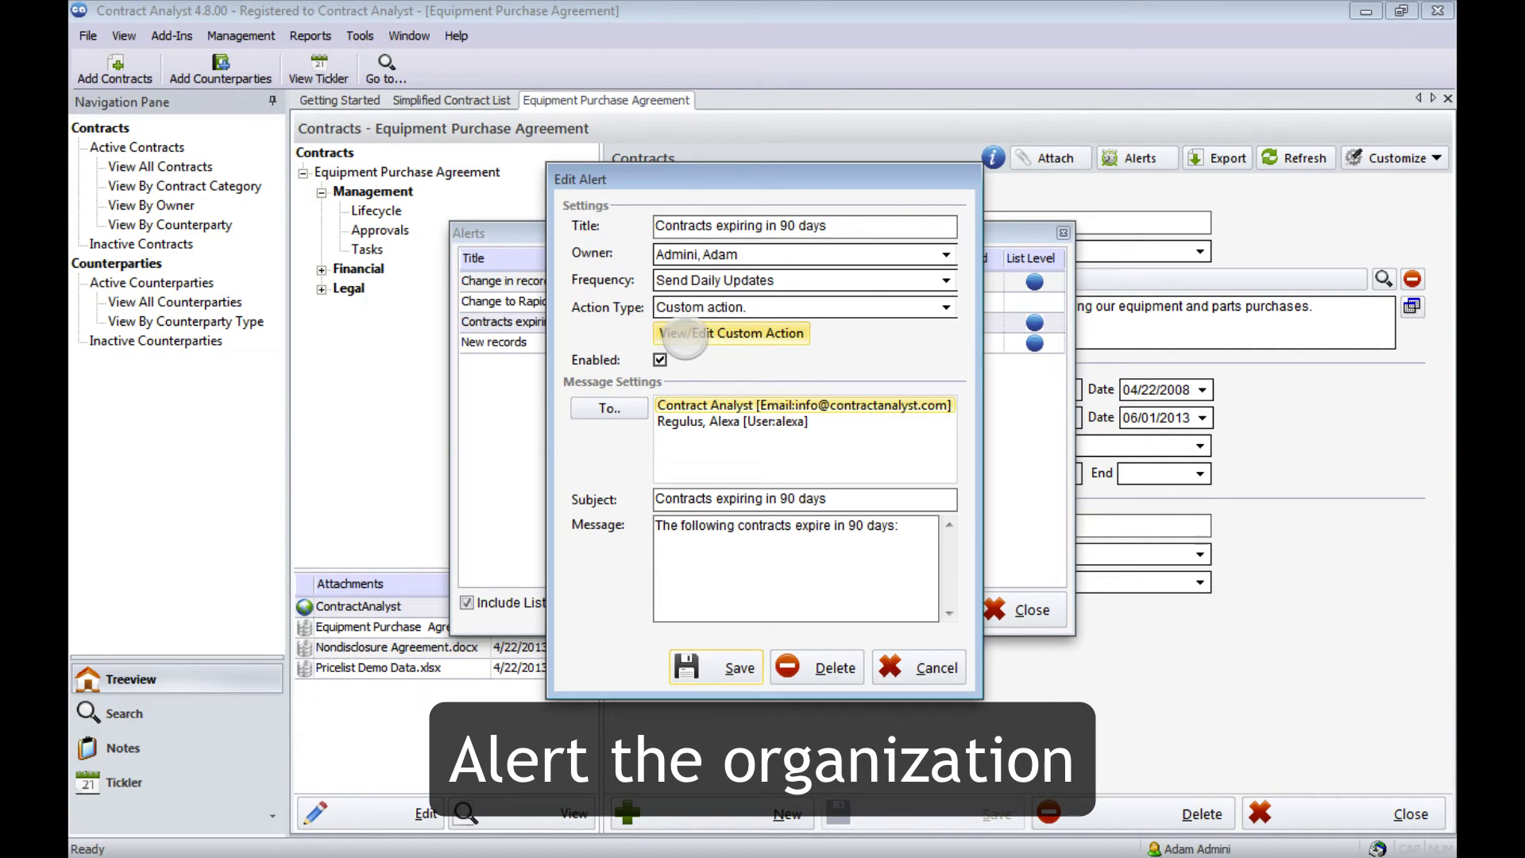
left_click(683, 336)
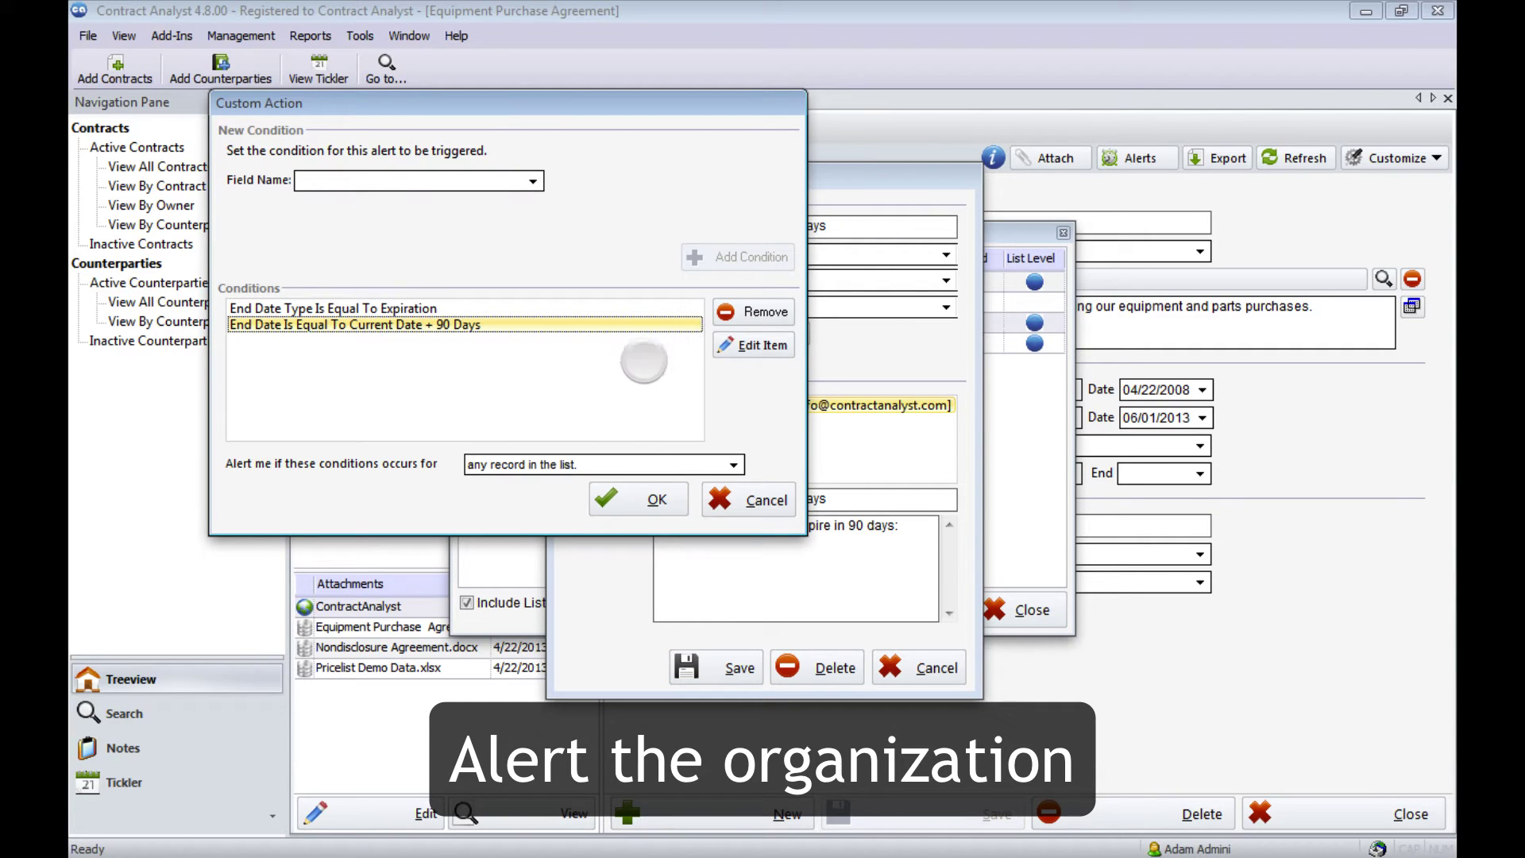
left_click(718, 493)
left_click(1021, 608)
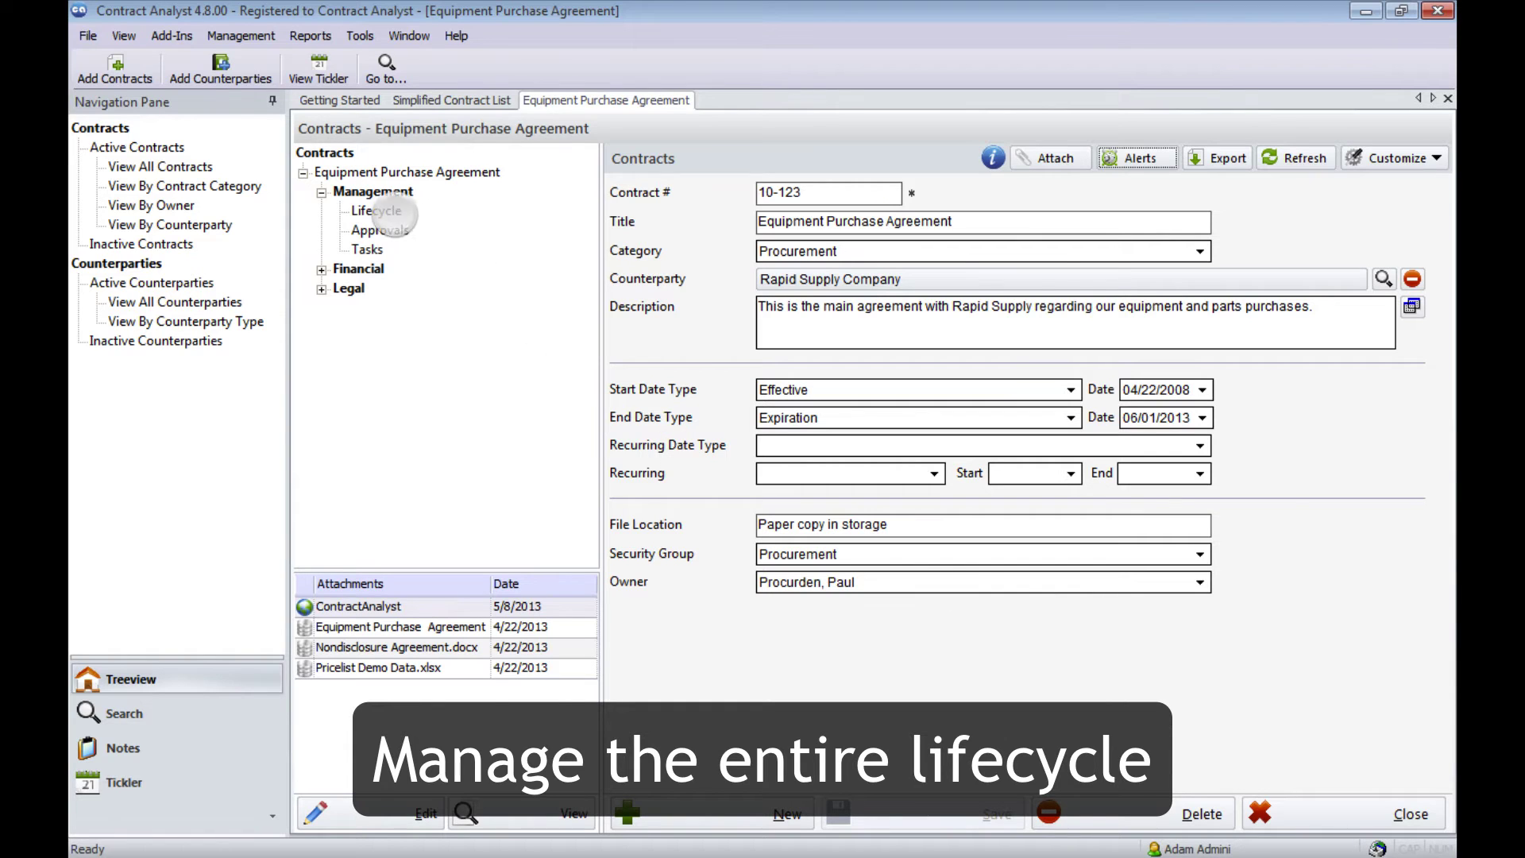
Sort the lifecycle events by date and open Rapid Supply Renewal, keeping category Renewal
left_click(377, 210)
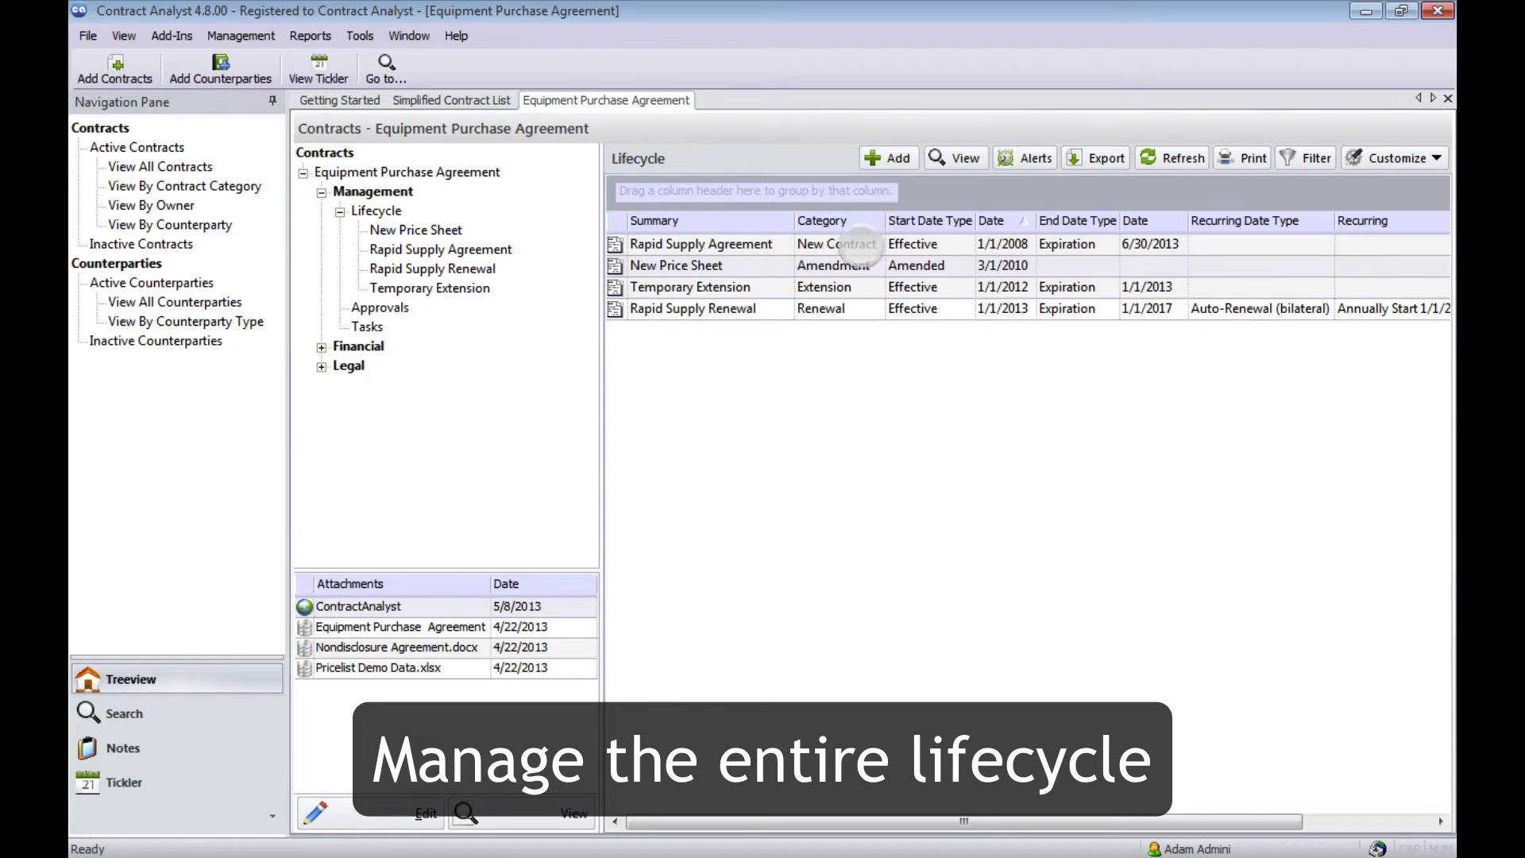
left_click(994, 220)
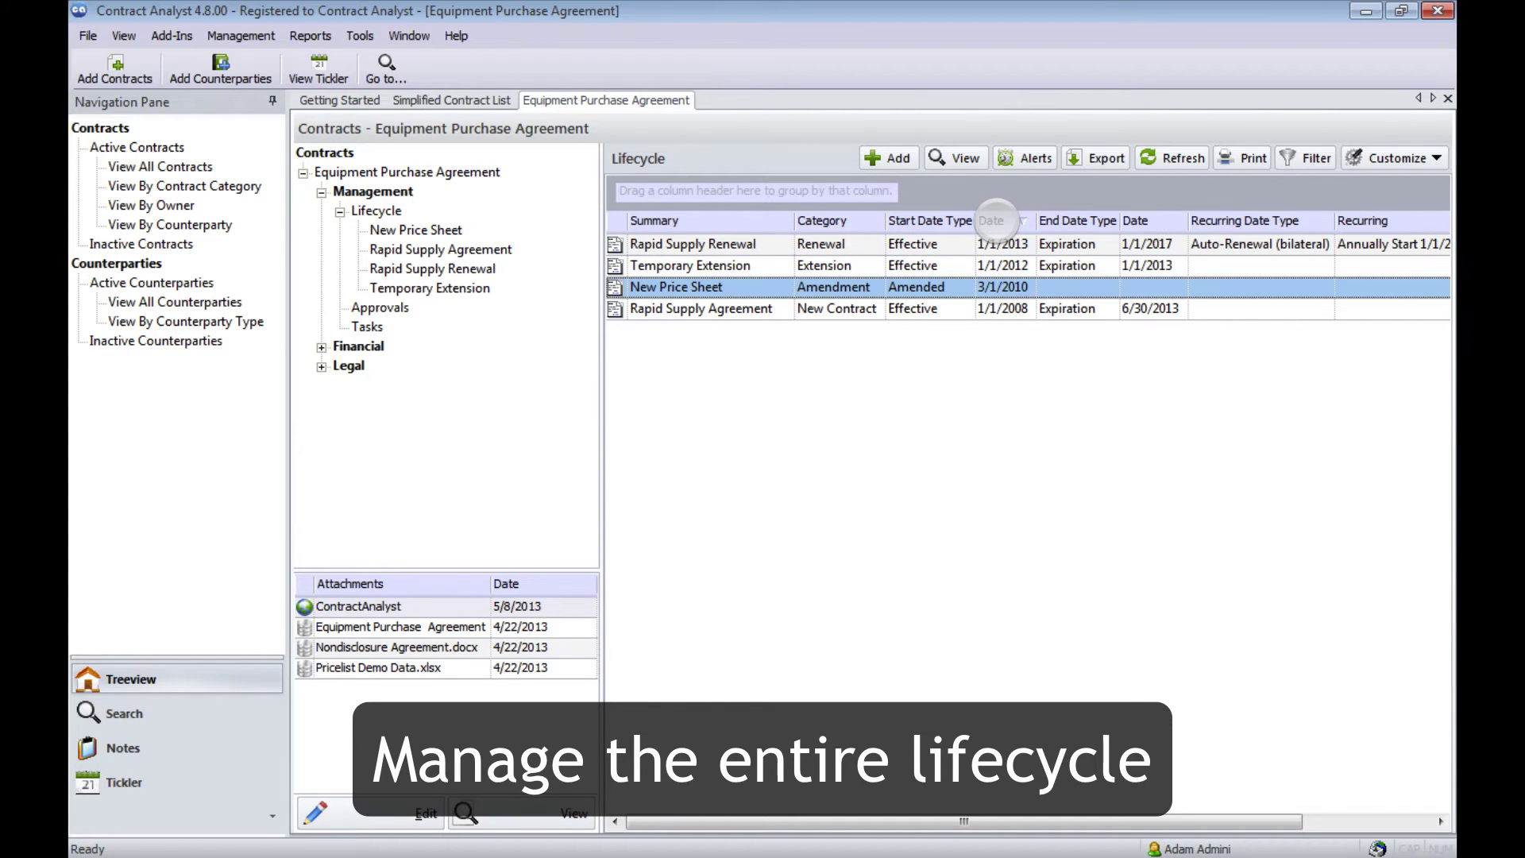
left_click(731, 244)
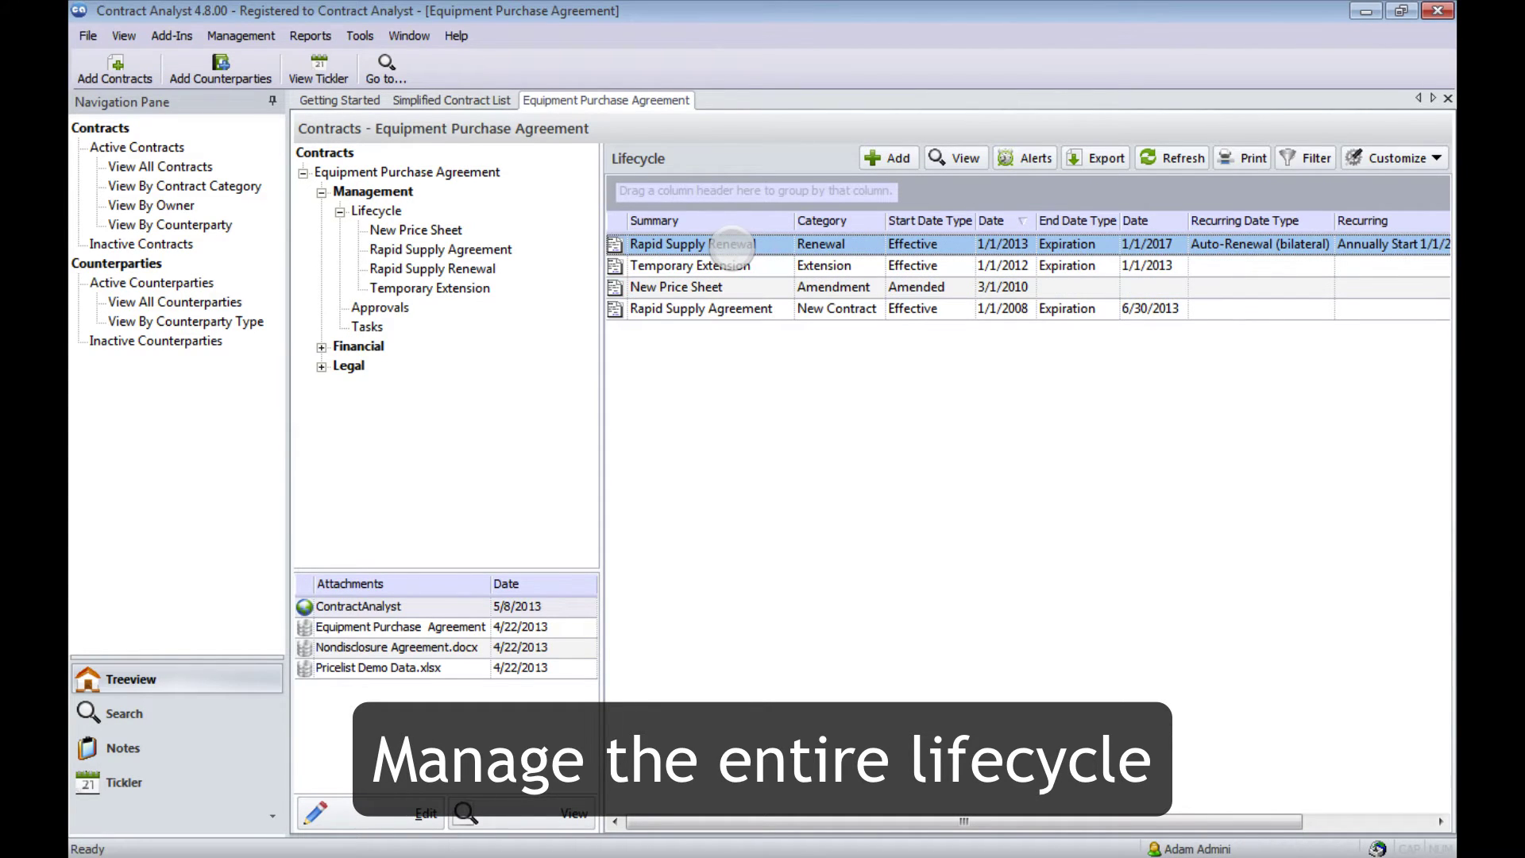
double_click(731, 244)
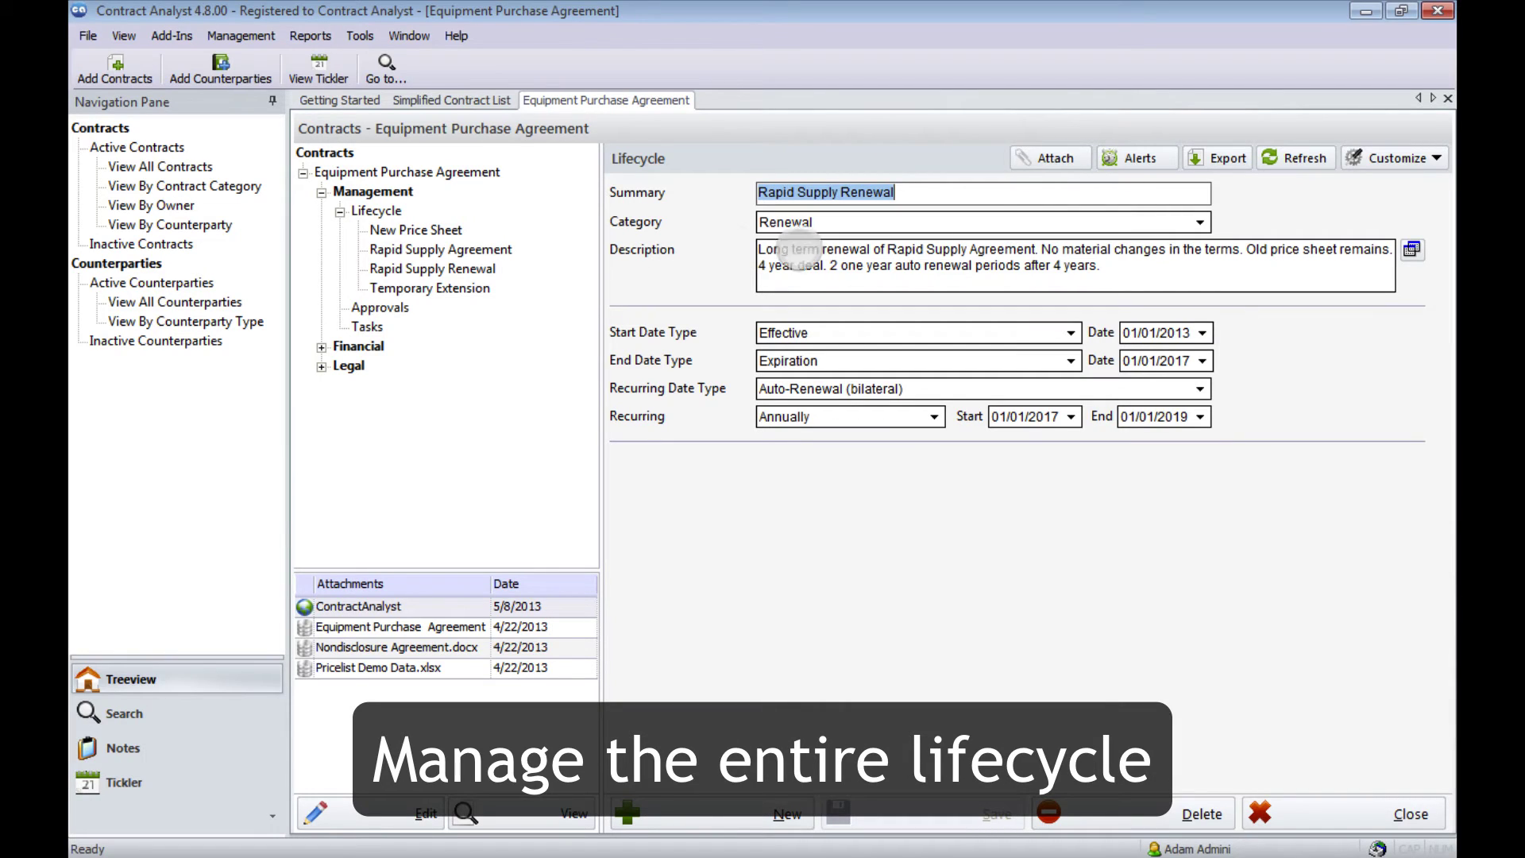
left_click(1200, 223)
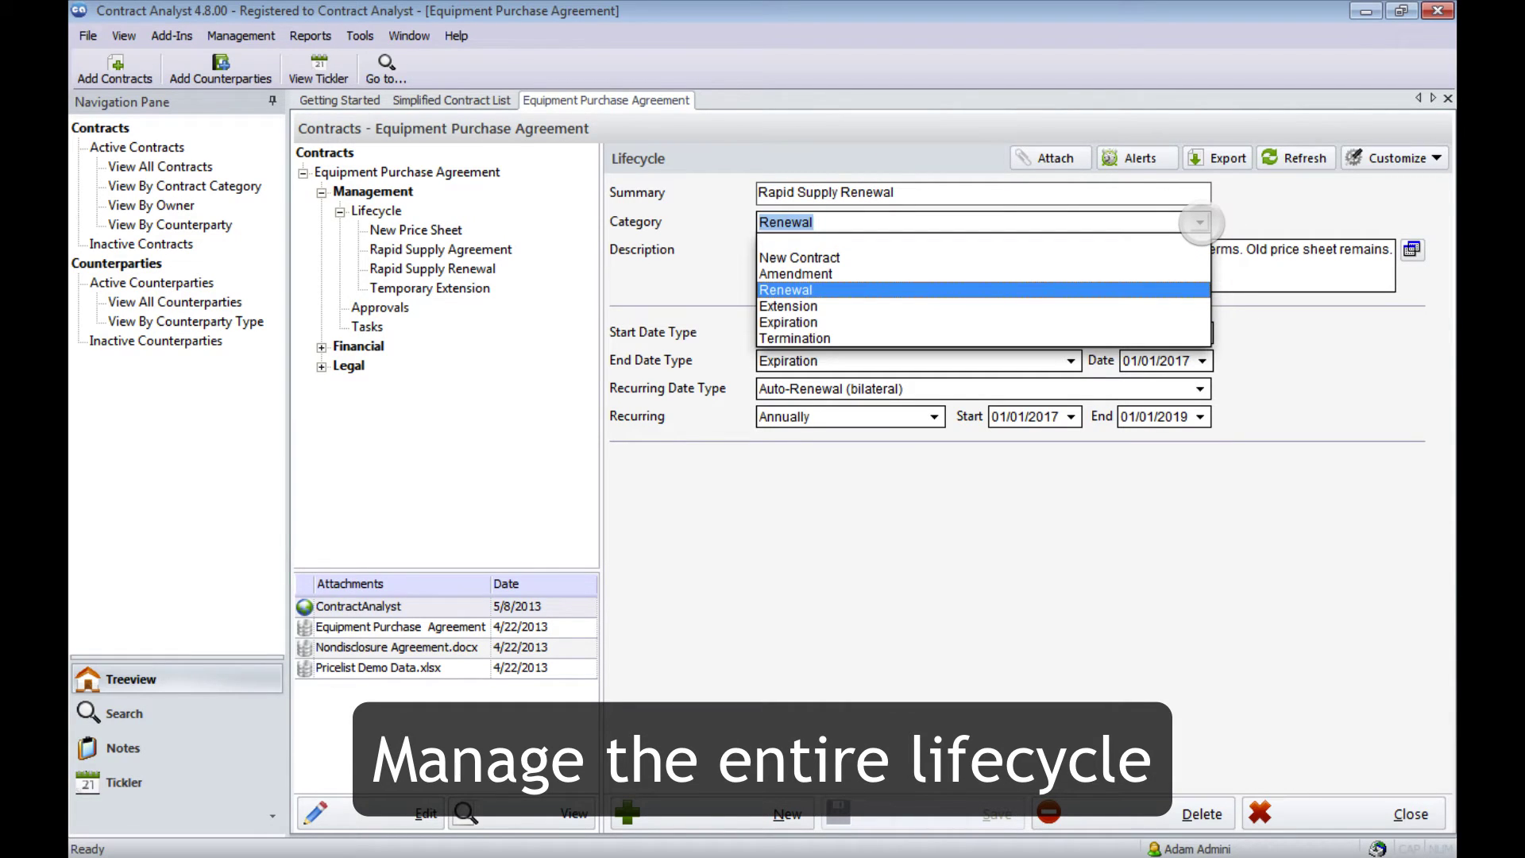
left_click(1200, 222)
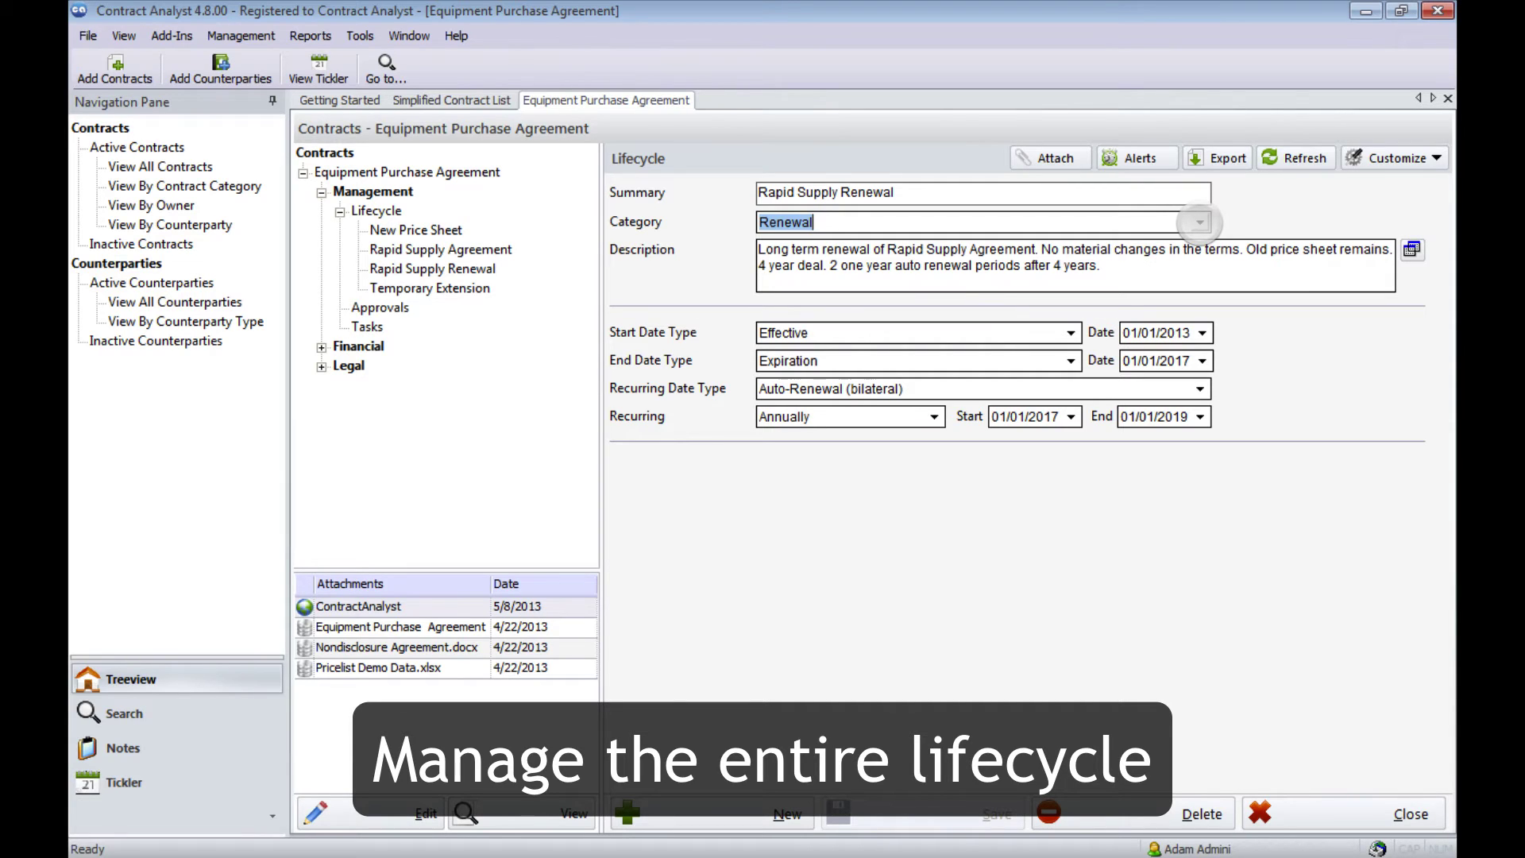
Open the agreement's approval, confirming its Renewal category and Manager approver role
left_click(340, 211)
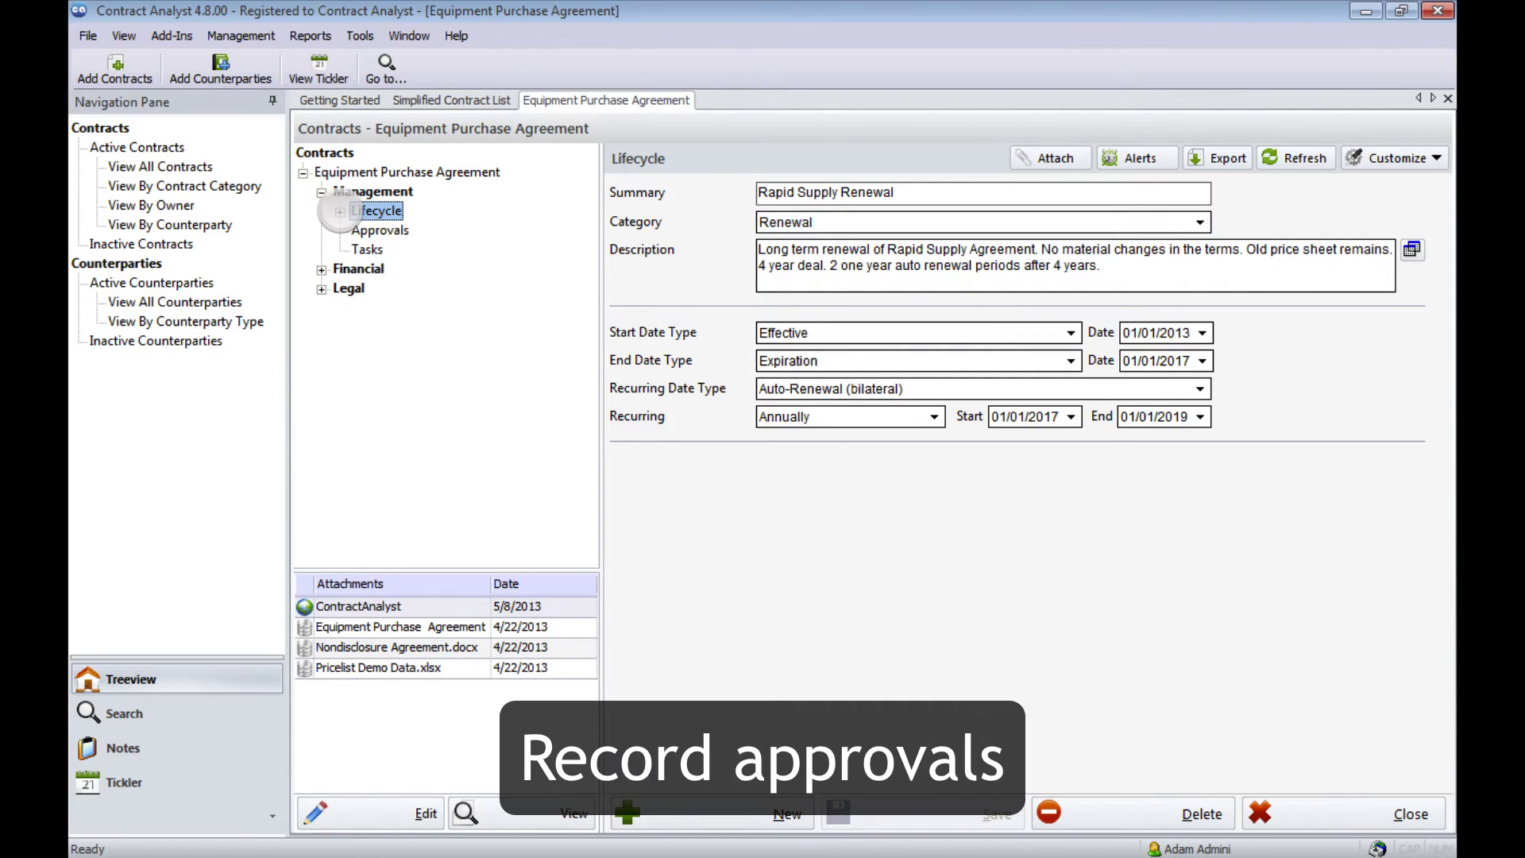
left_click(375, 231)
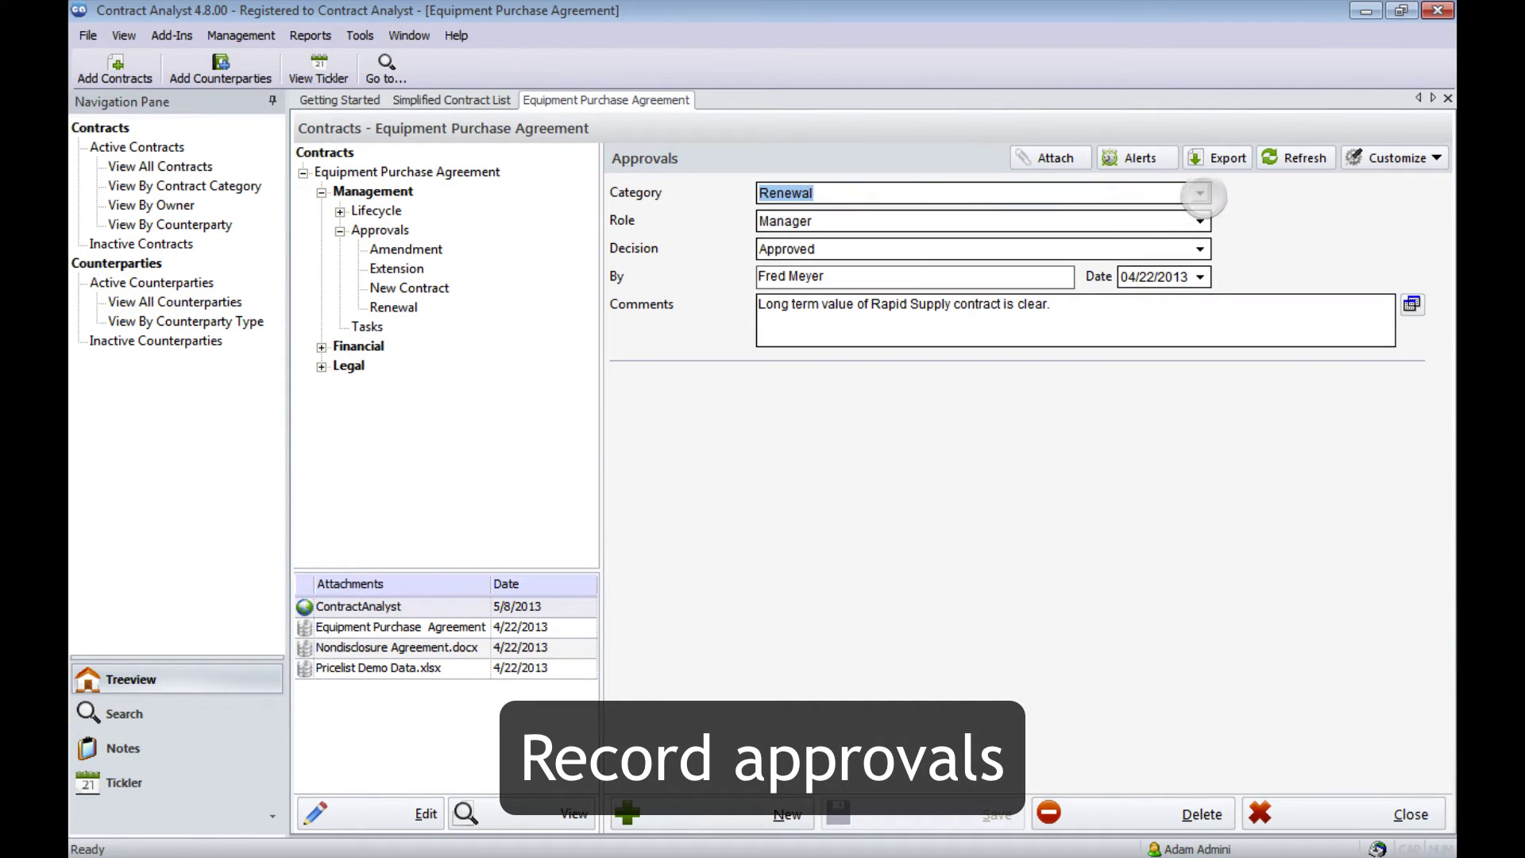
left_click(1200, 193)
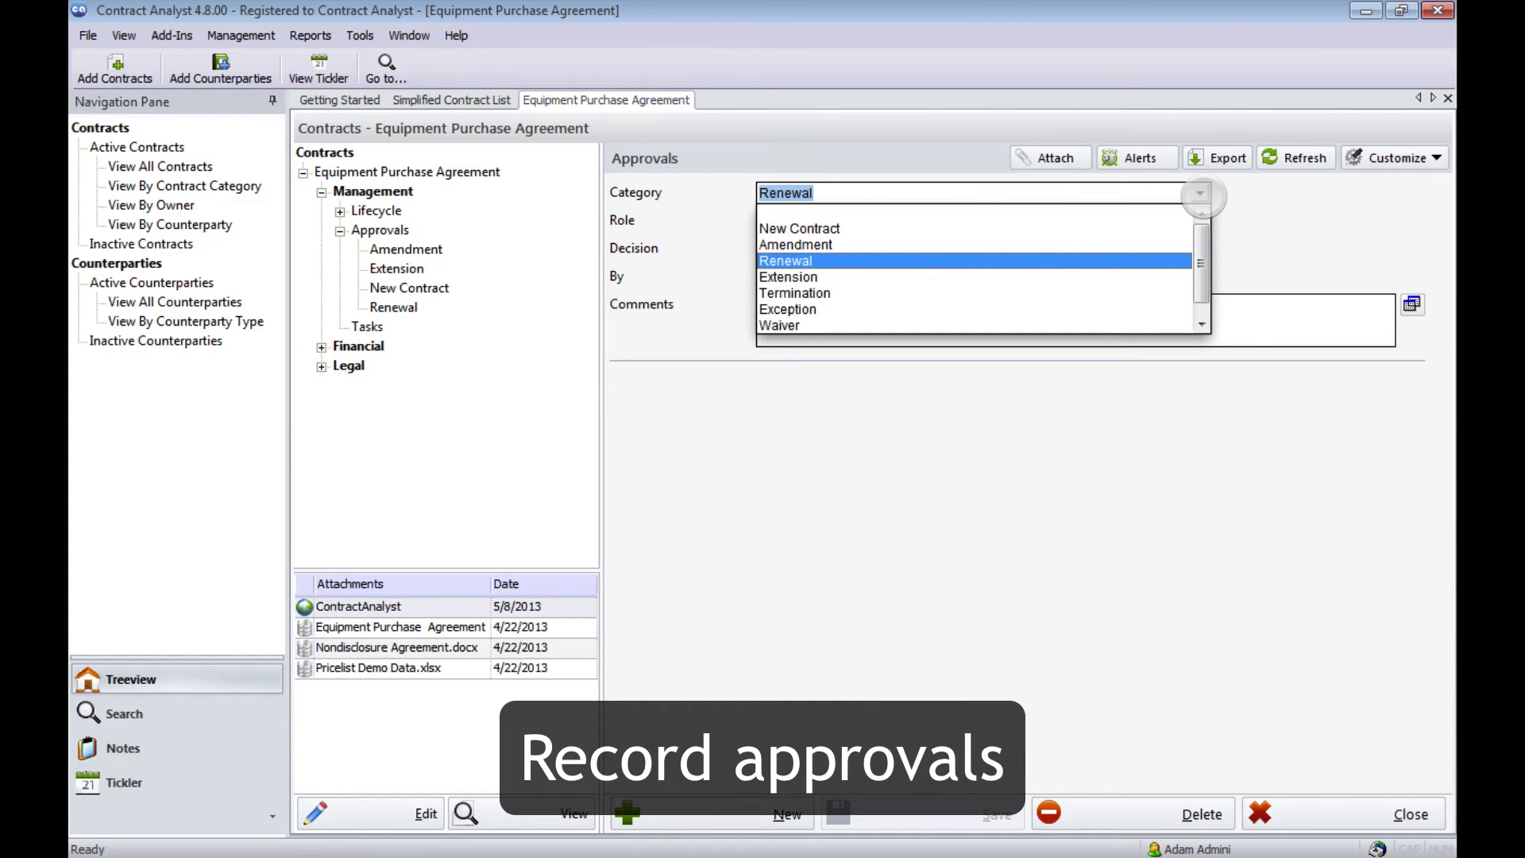
left_click(1200, 193)
left_click(1199, 221)
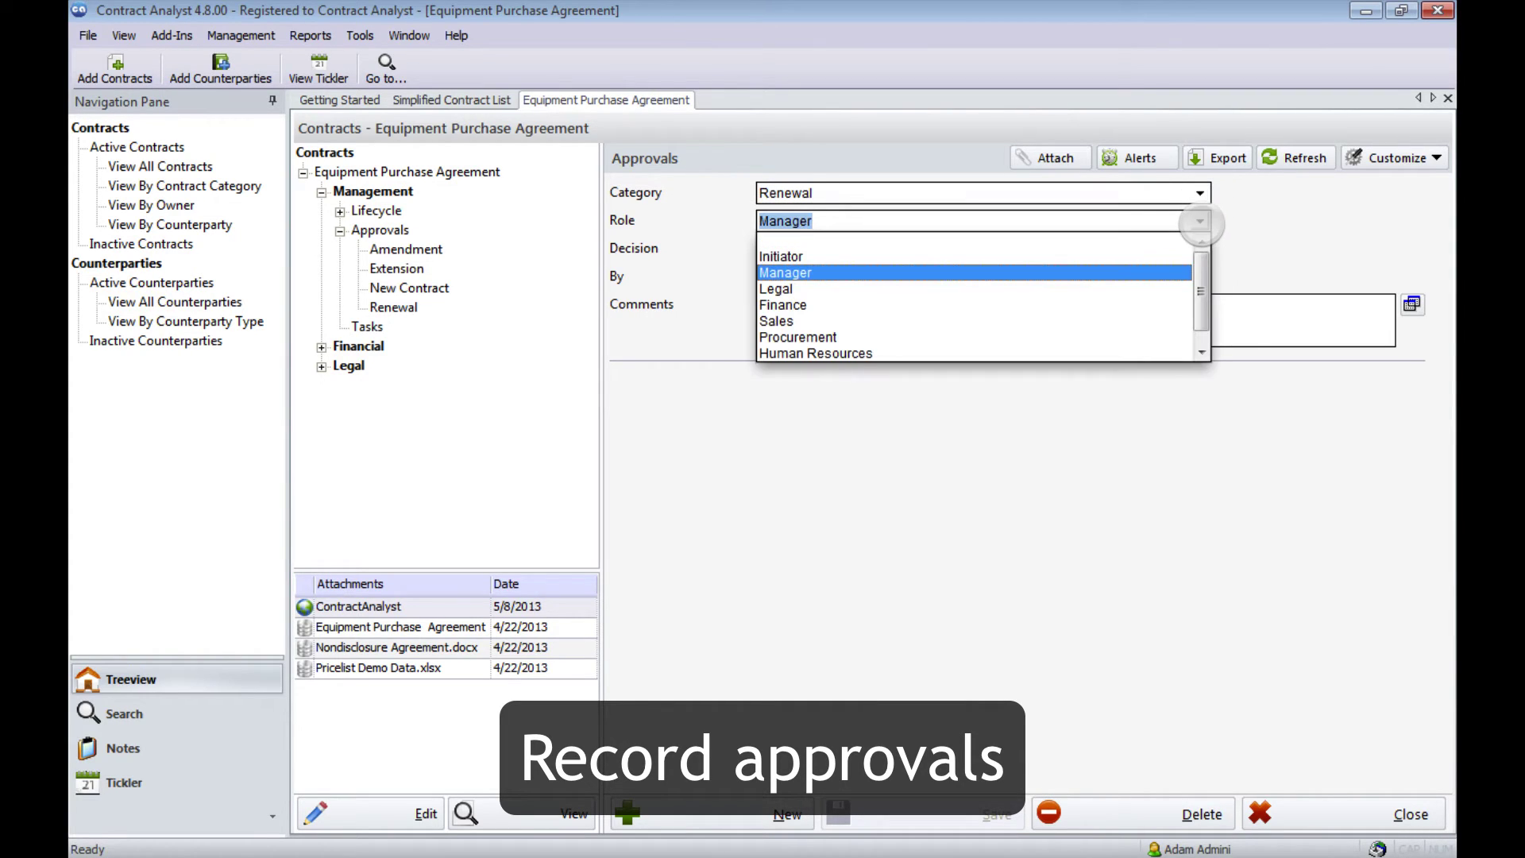
left_click(1200, 221)
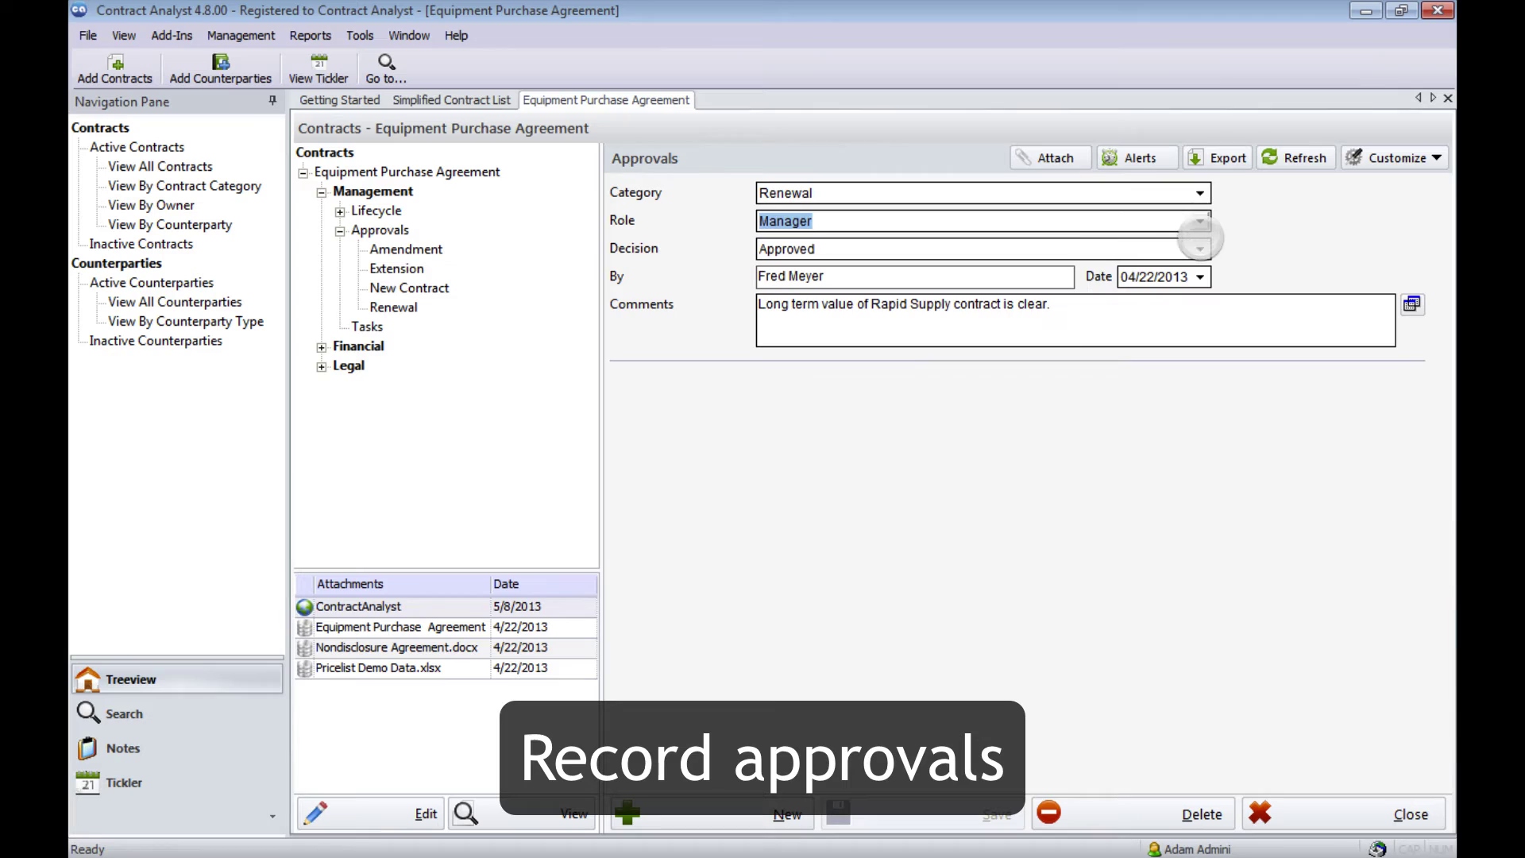
Keep the decision as Approved, then list the agreement's four required tasks
left_click(1200, 249)
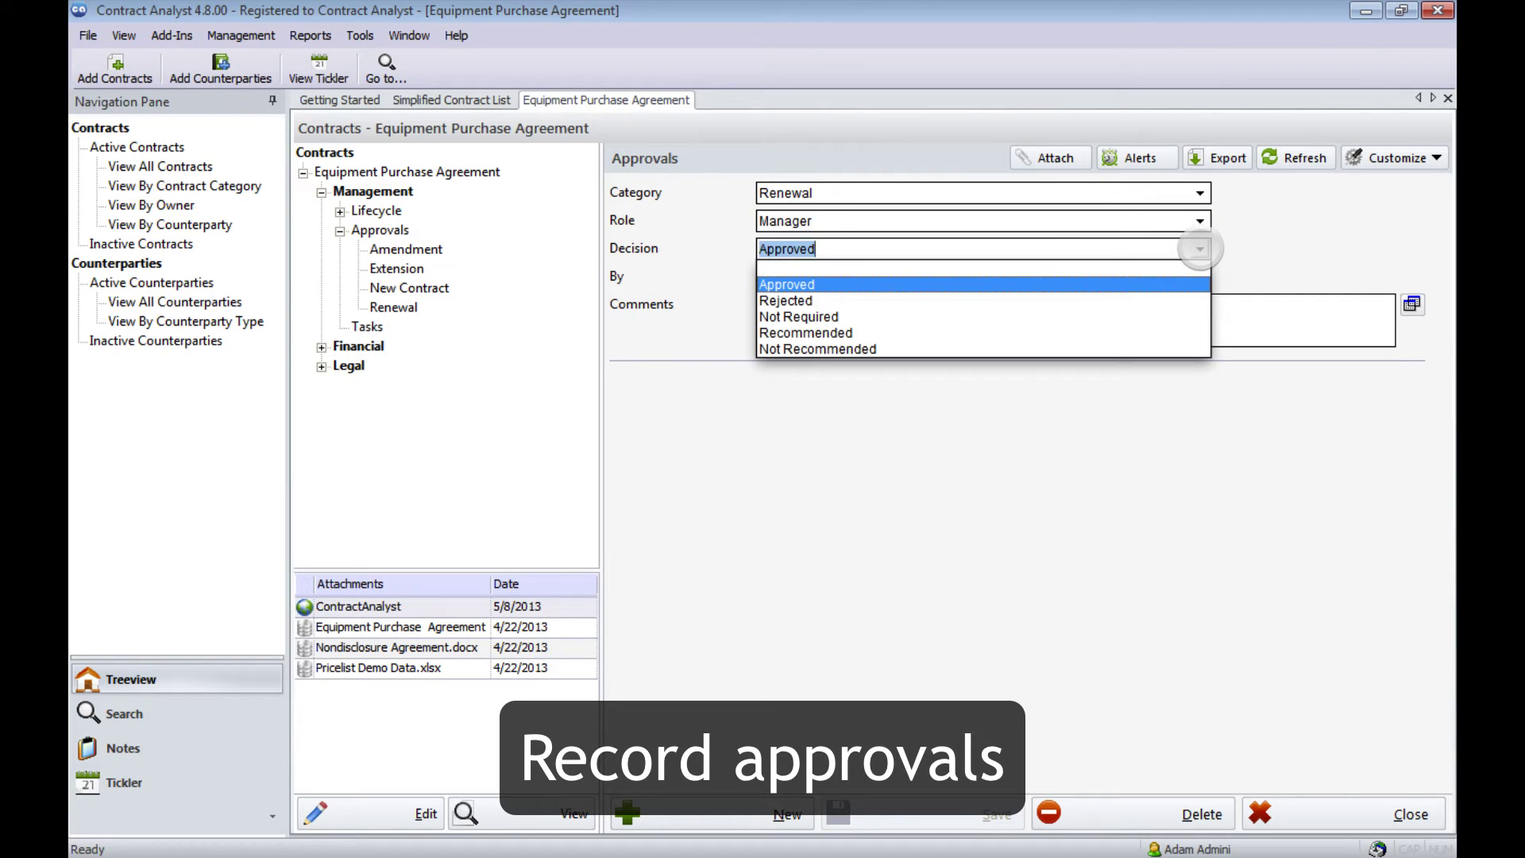
left_click(1200, 249)
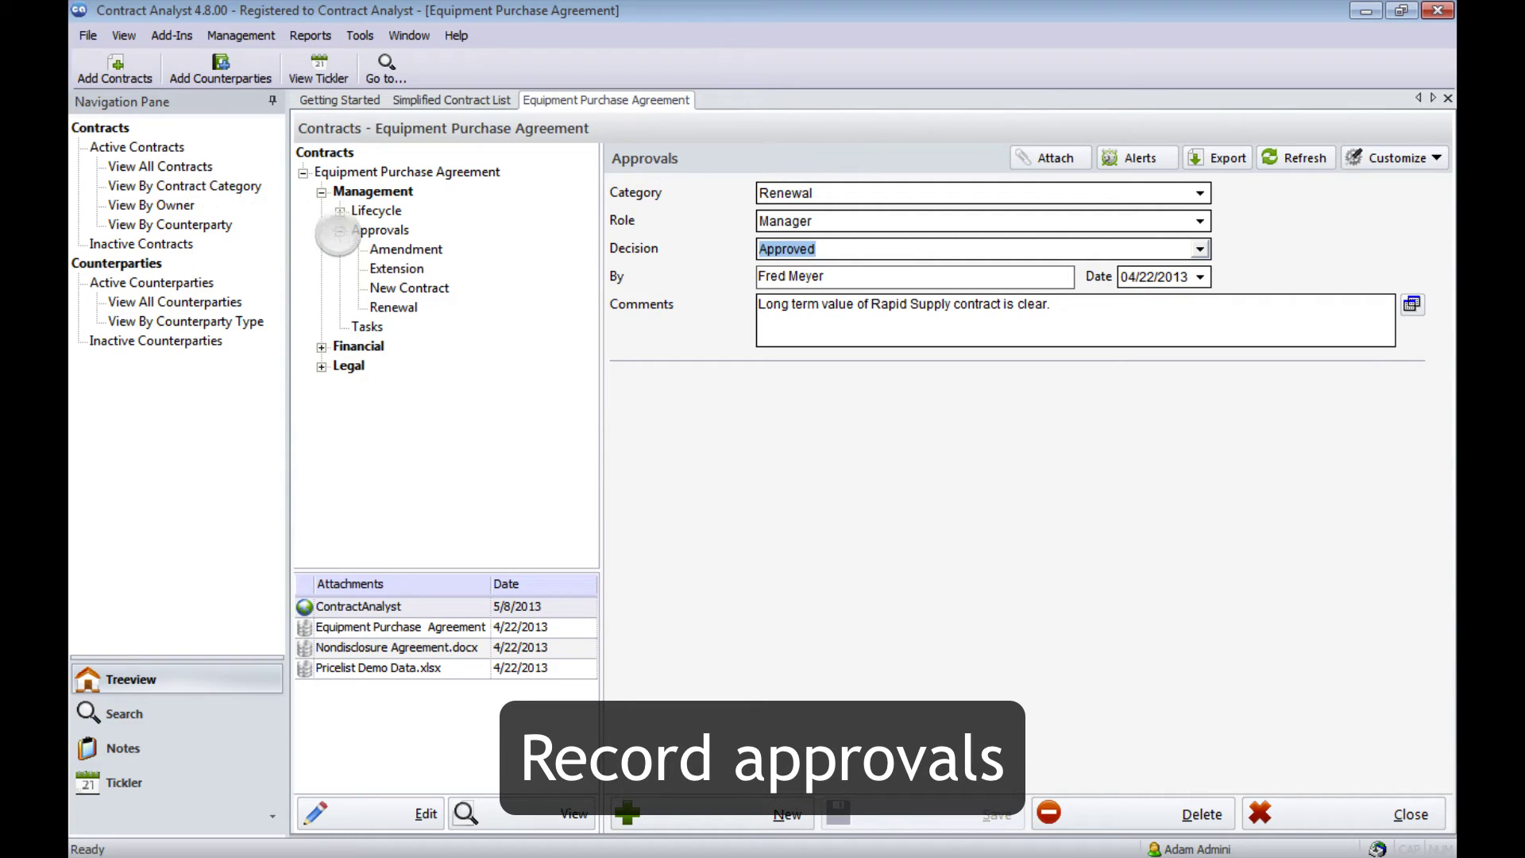
left_click(339, 230)
left_click(358, 250)
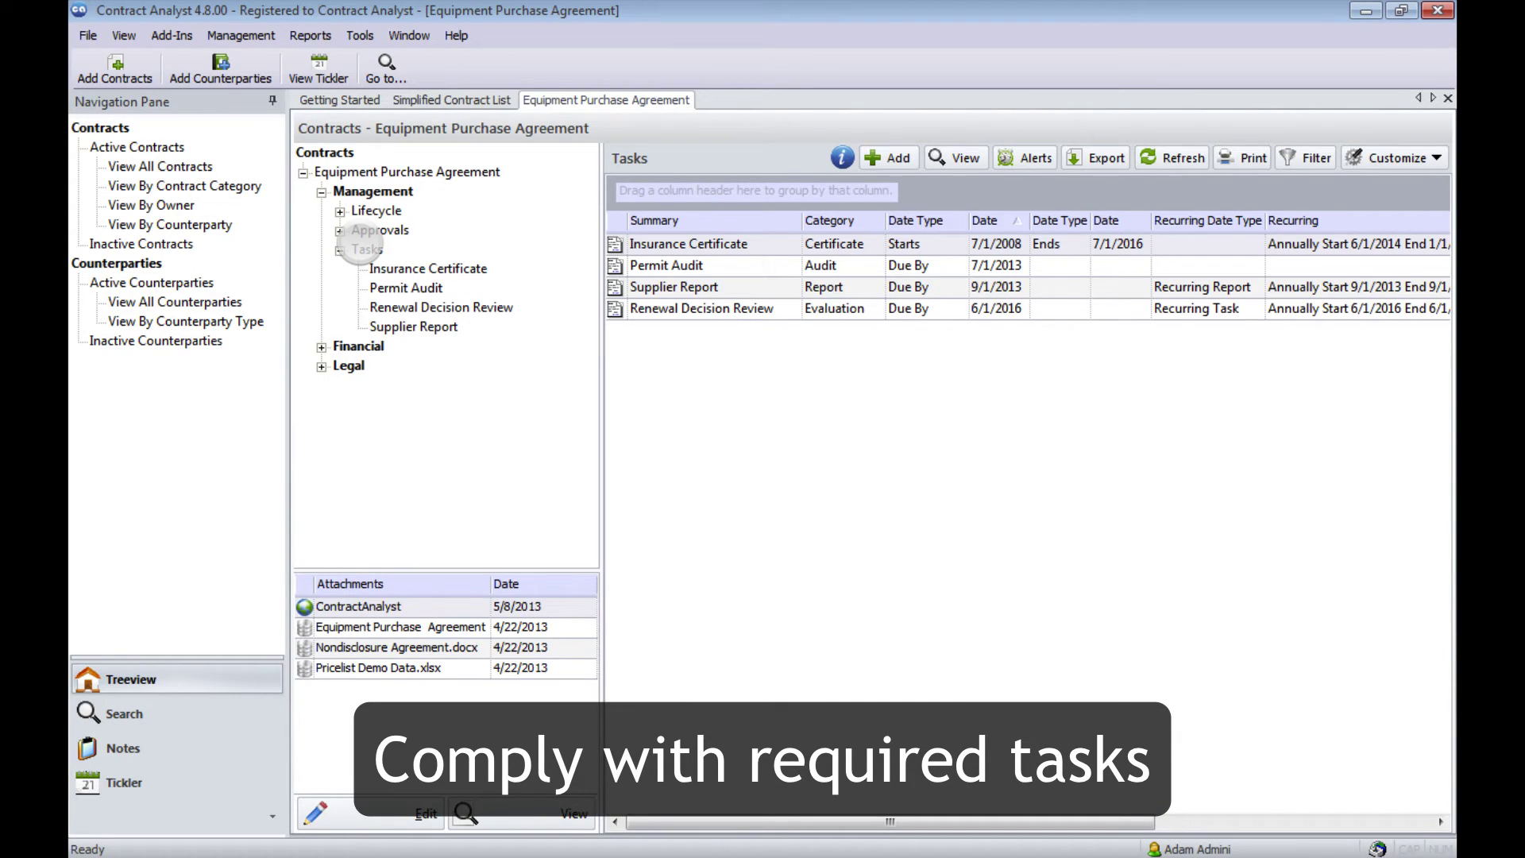
Open the Insurance Certificate task, keeping category Certificate, then collapse the Tasks branch
left_click(681, 243)
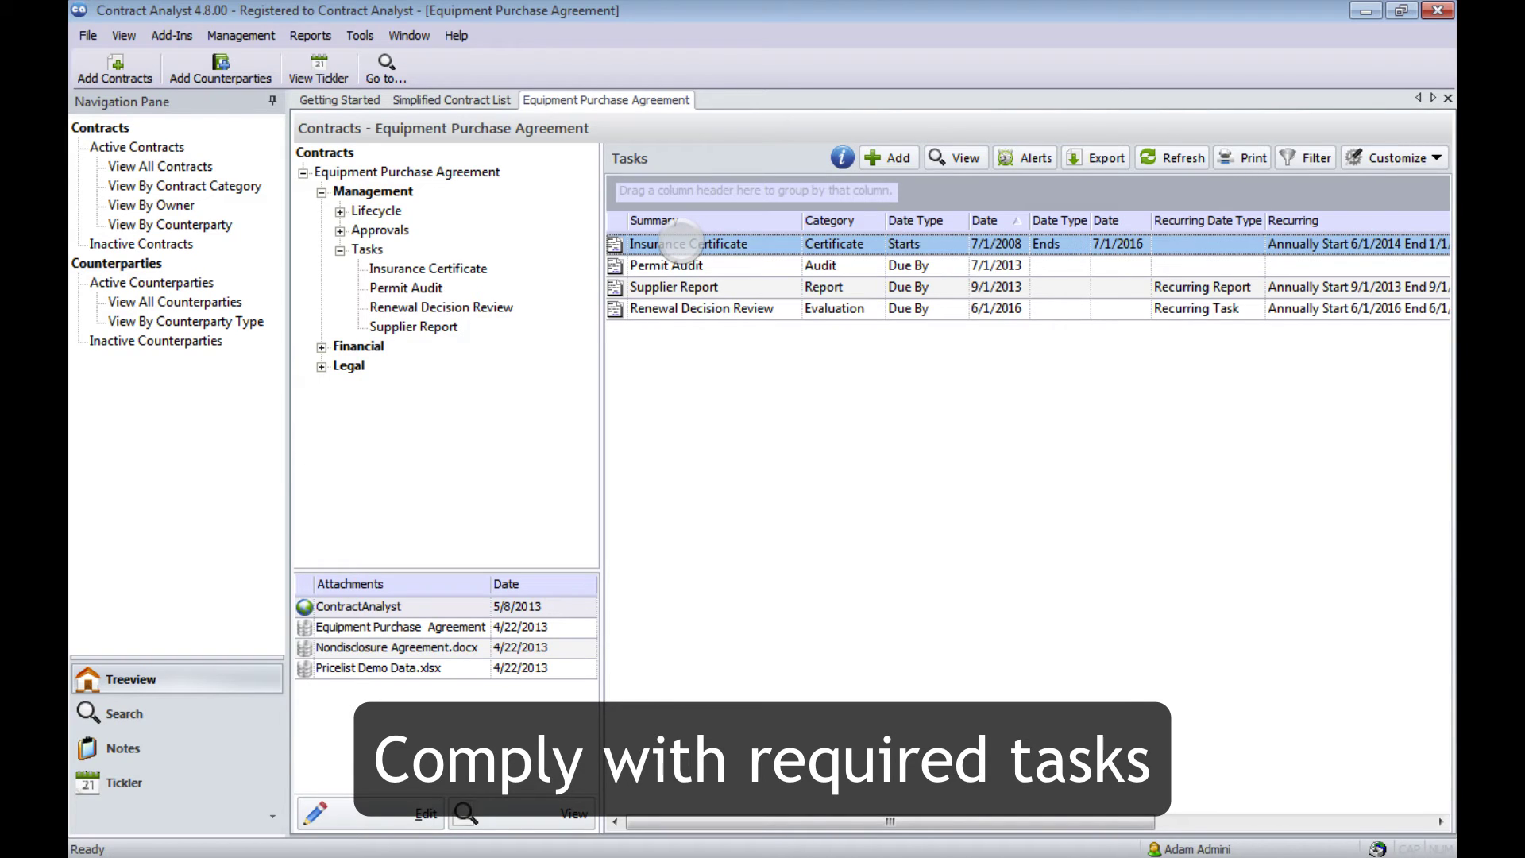
double_click(681, 243)
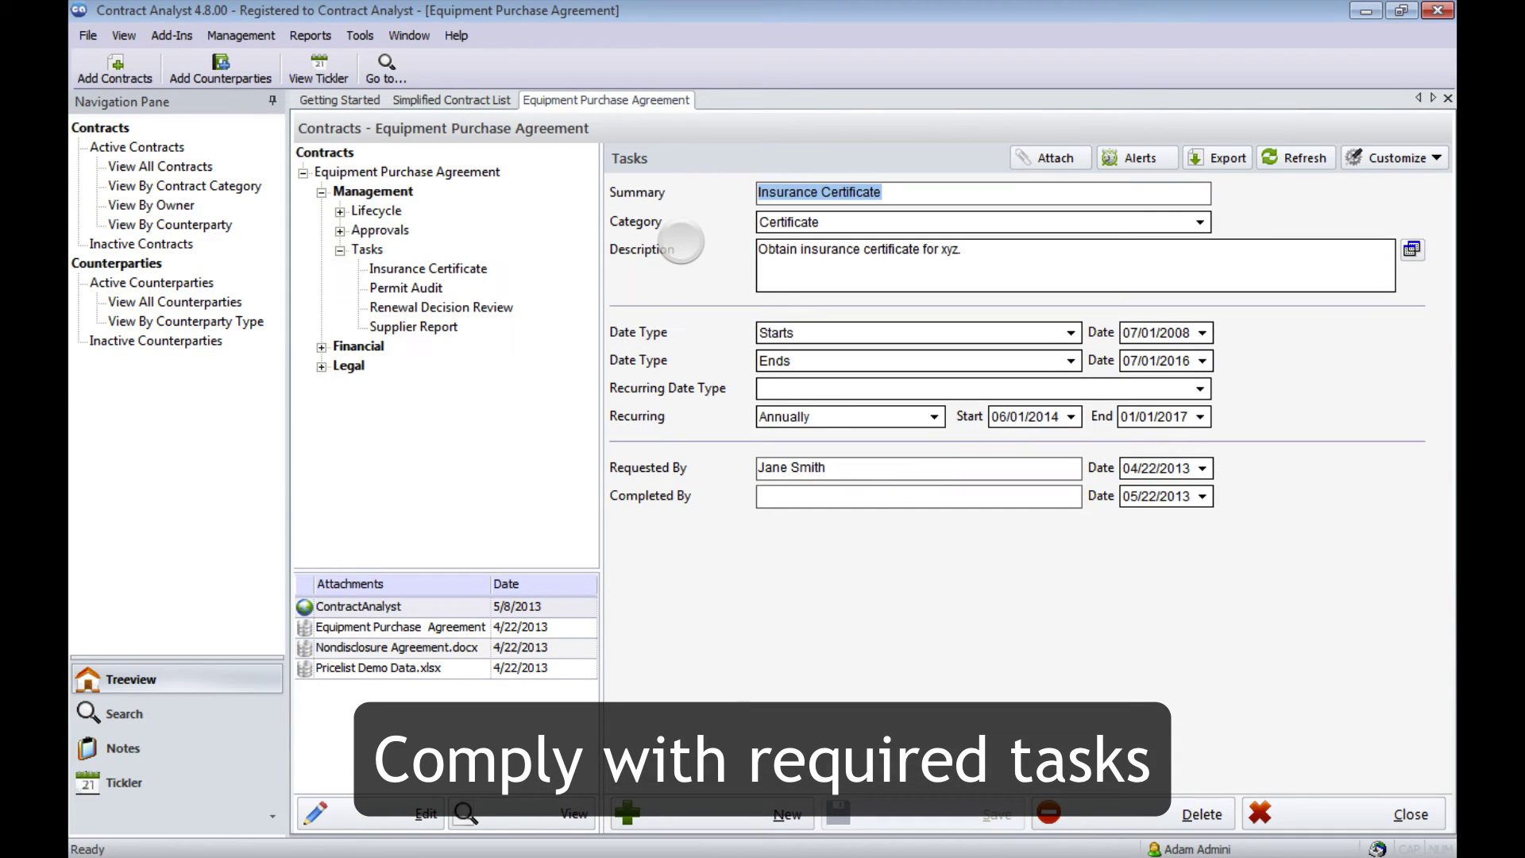
left_click(1198, 222)
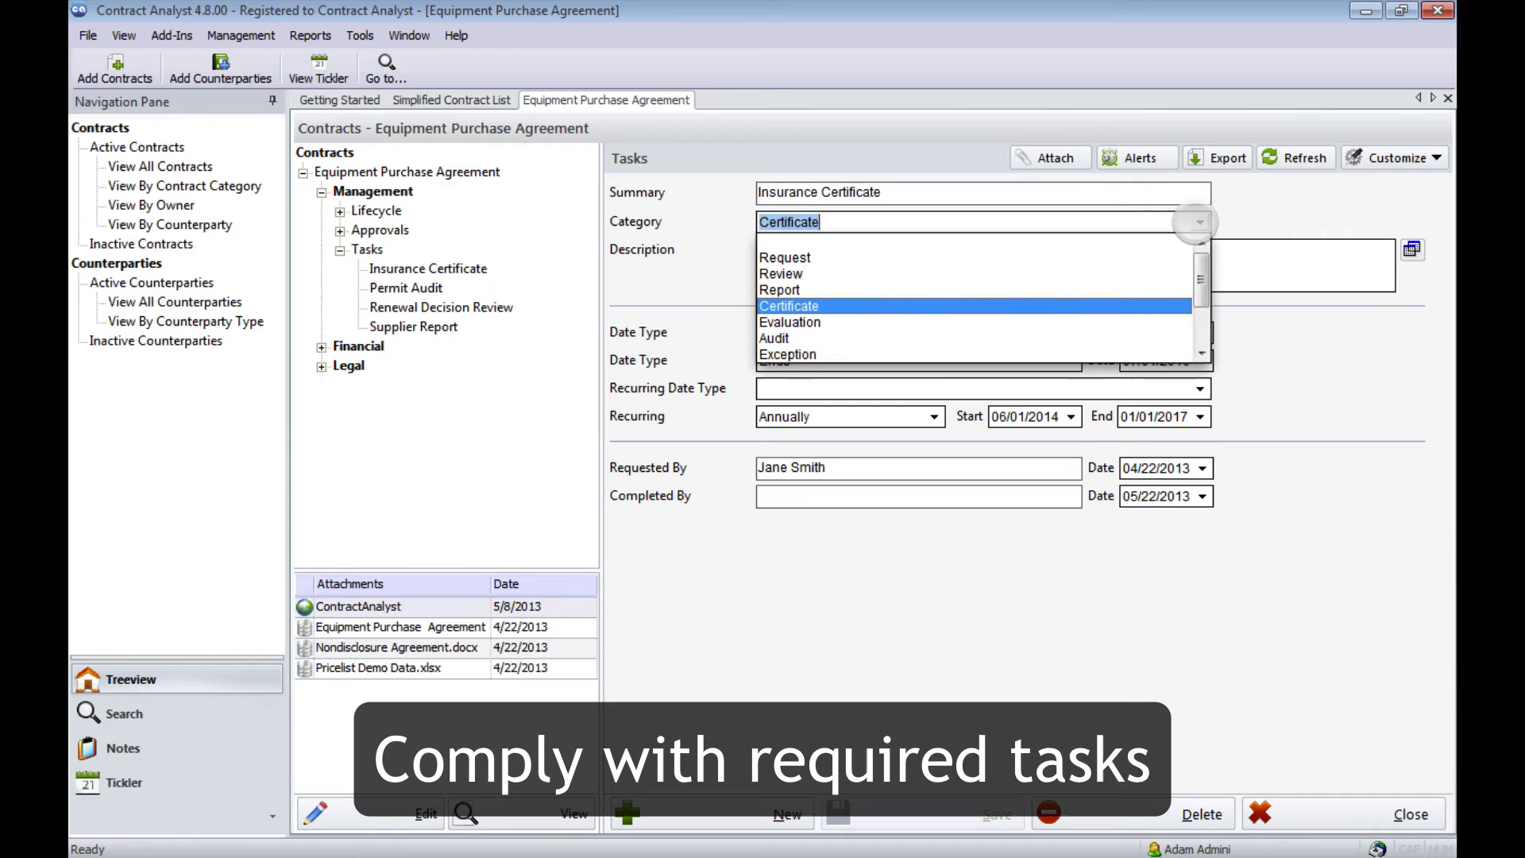
left_click_drag(1201, 286, 1201, 323)
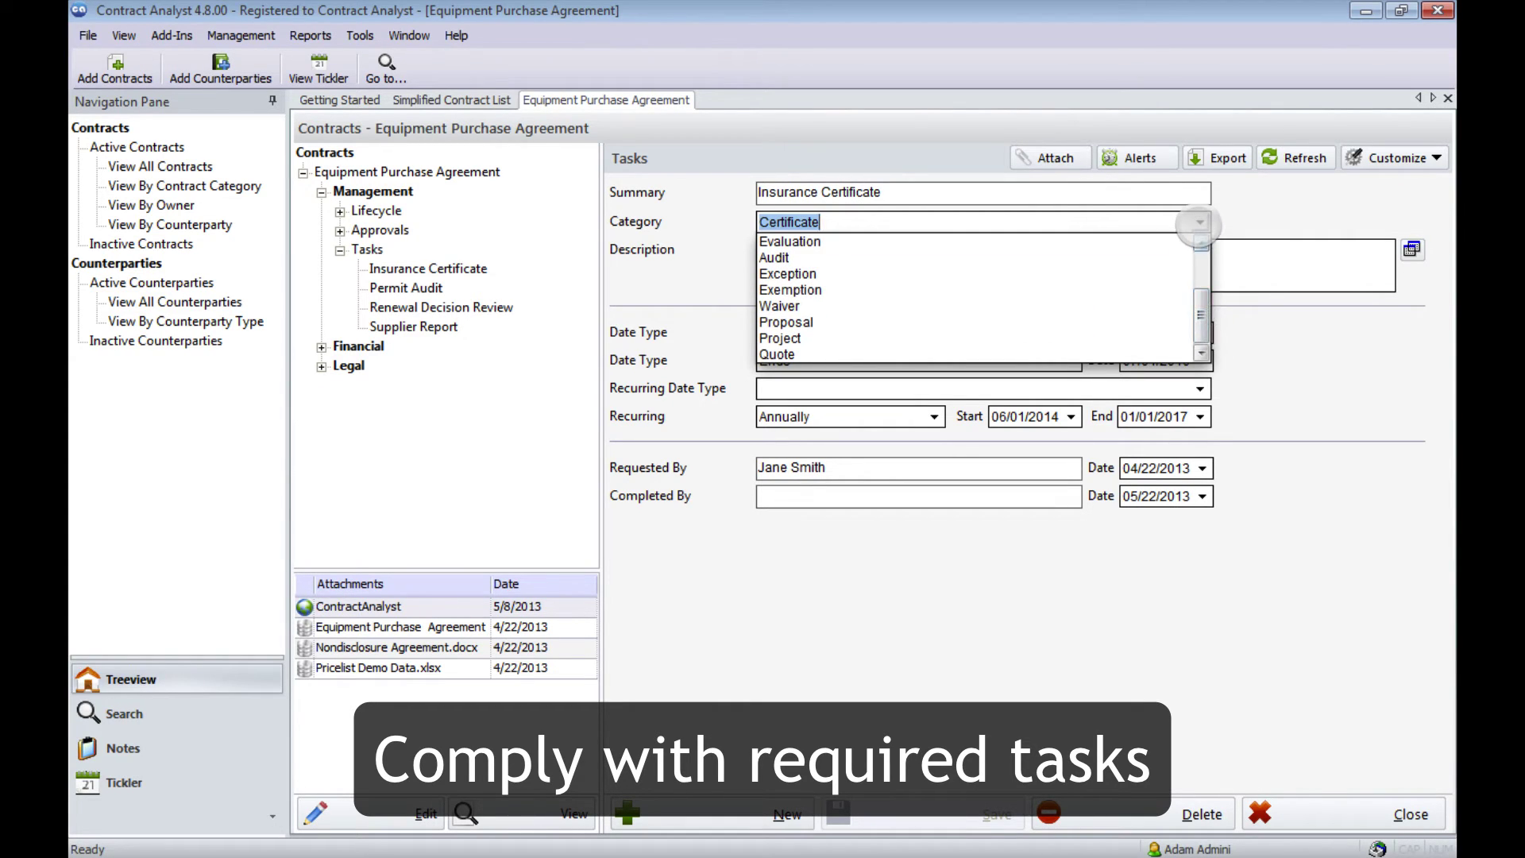
left_click(1198, 224)
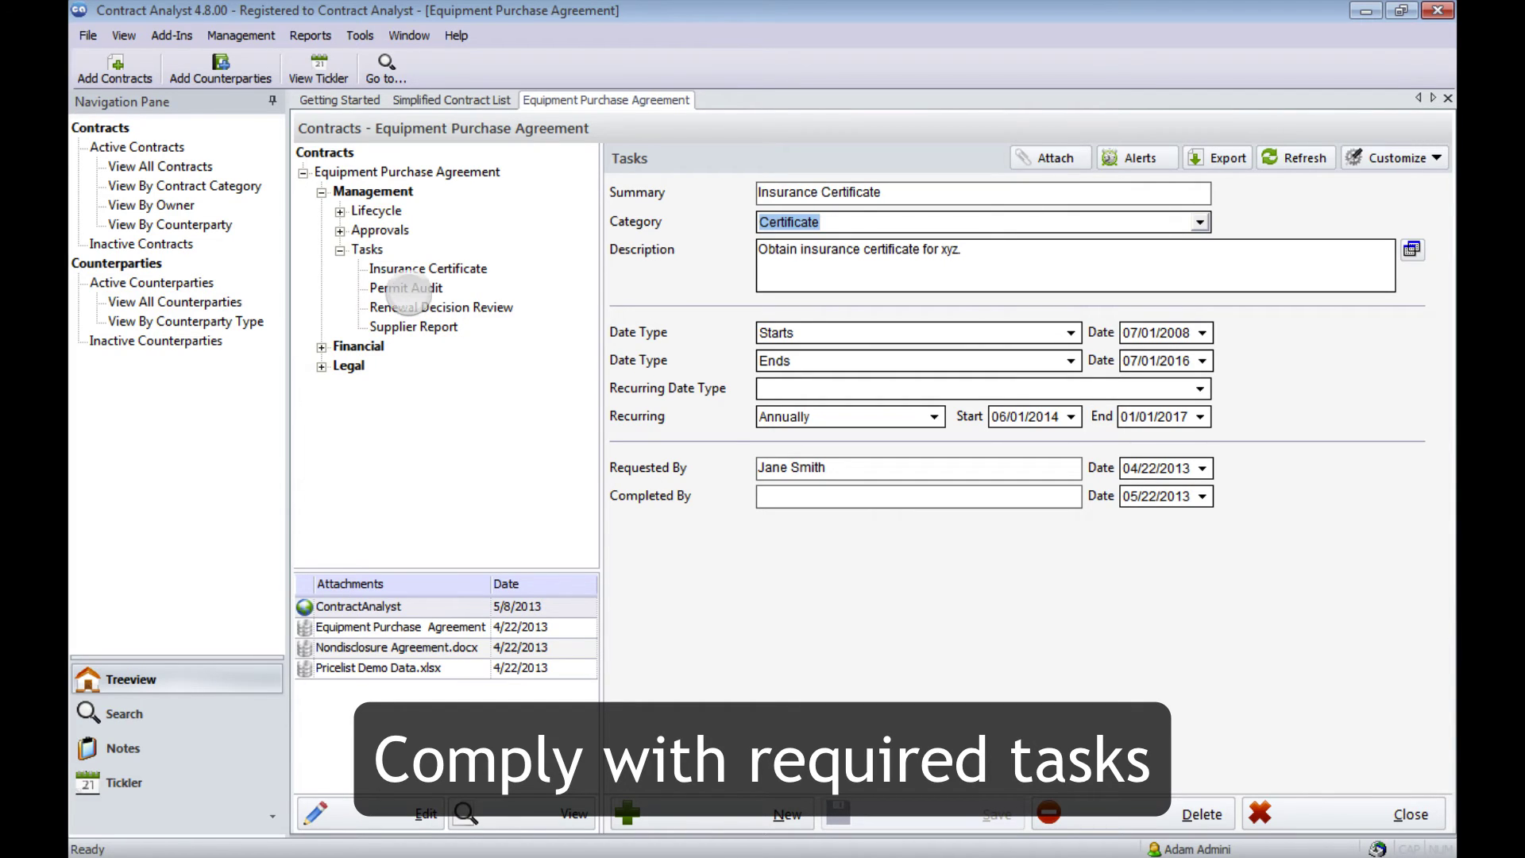
left_click(339, 250)
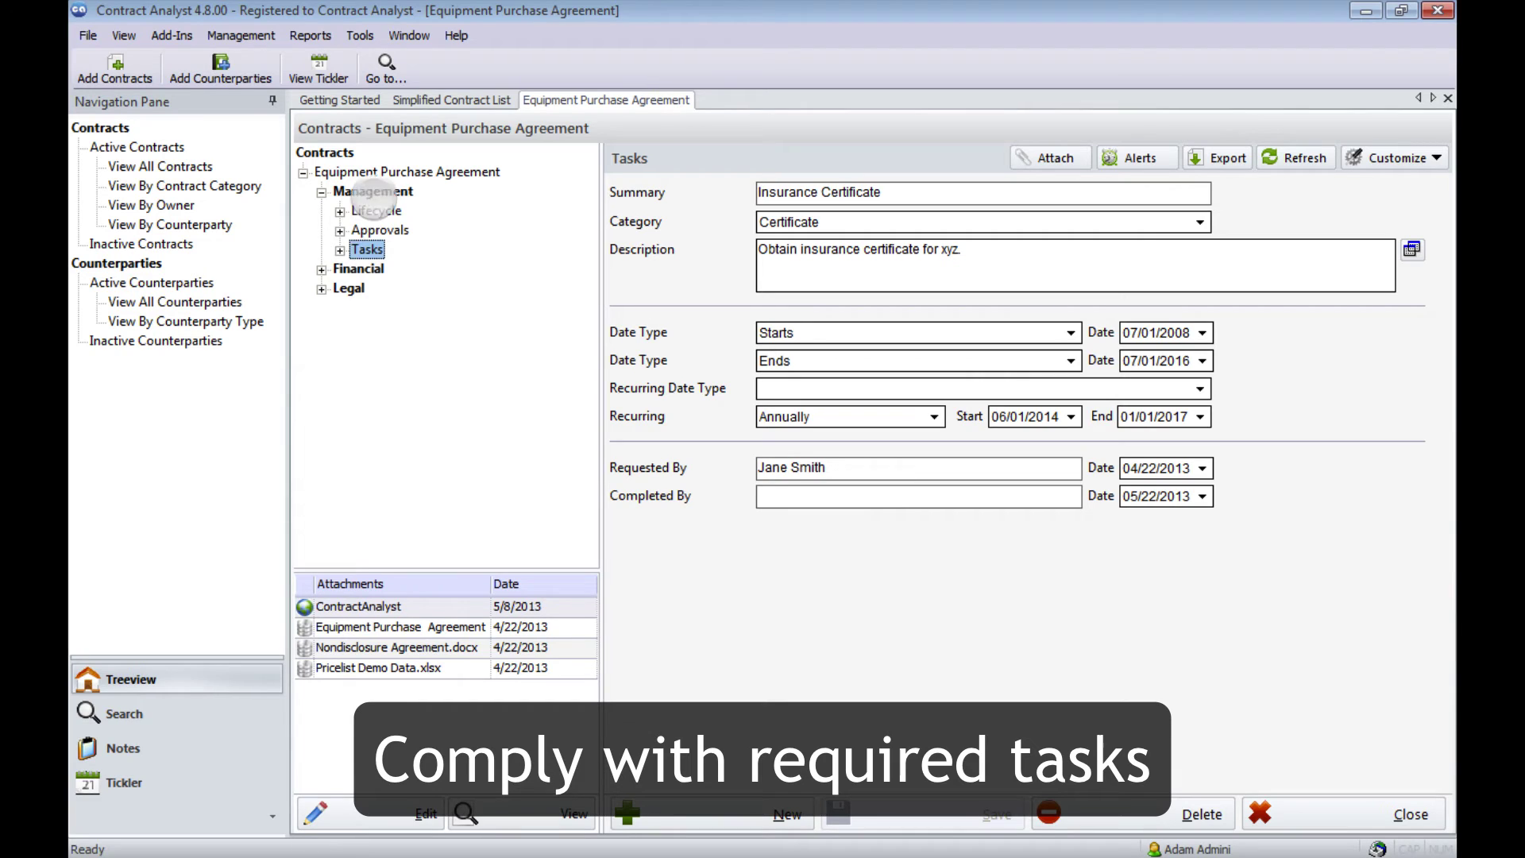
Return to the agreement's main details and check the counterparty lookup list without changing the link
left_click(401, 168)
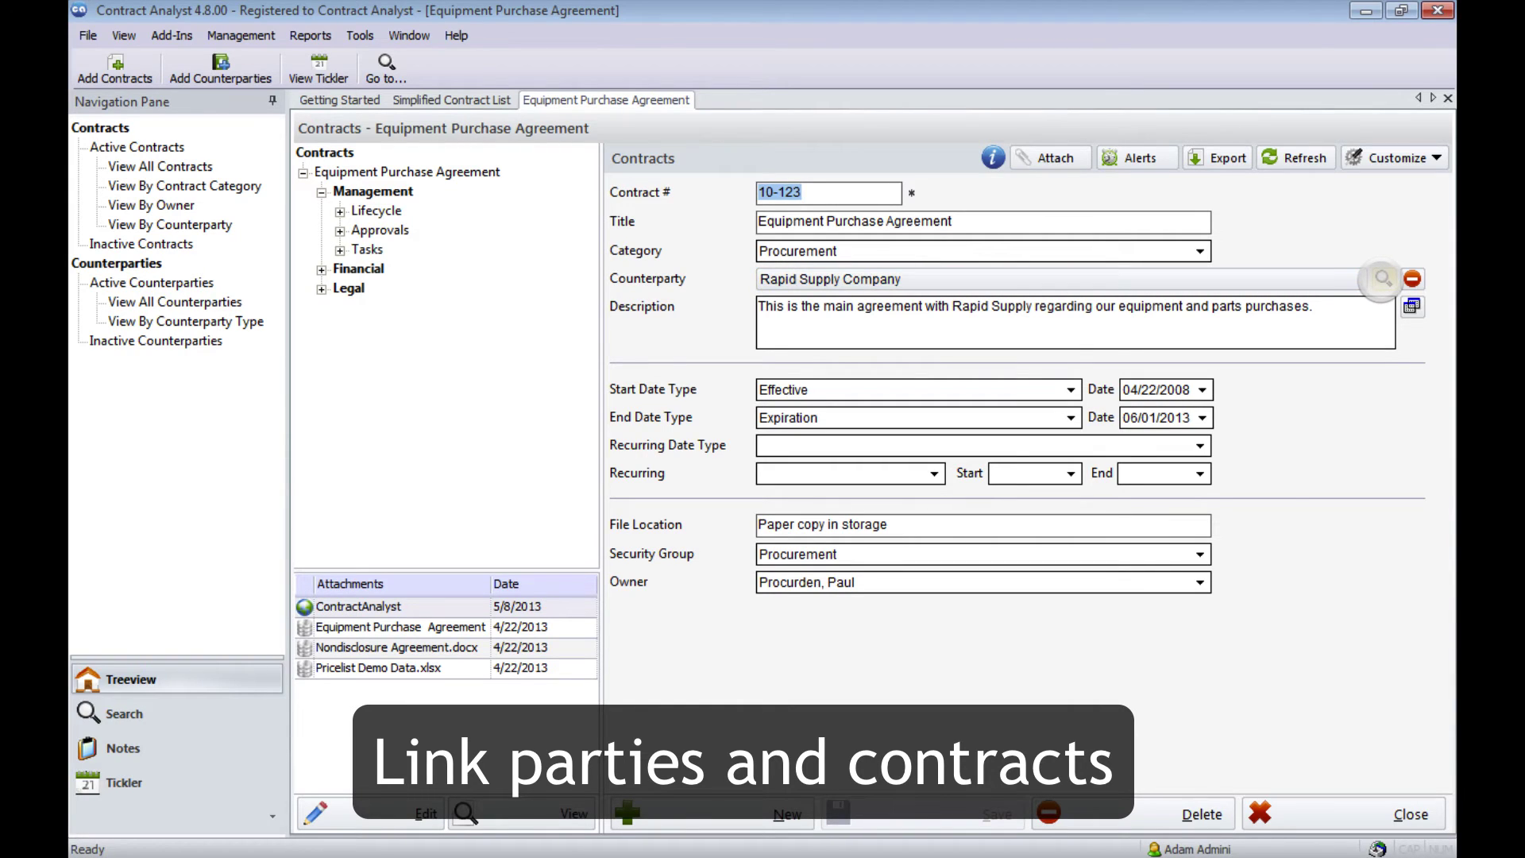
left_click(1383, 278)
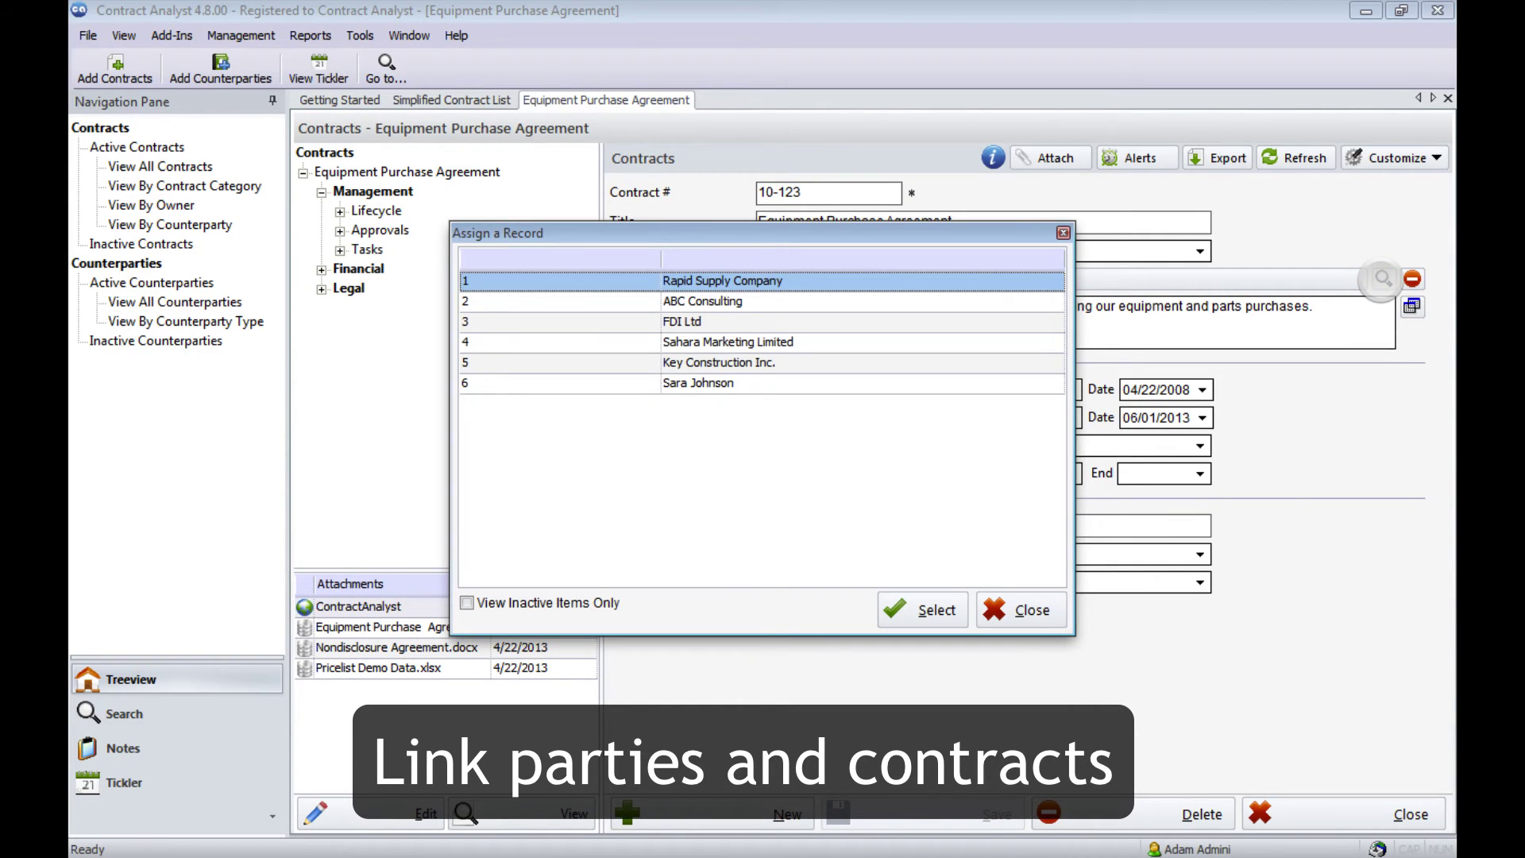
left_click(1025, 608)
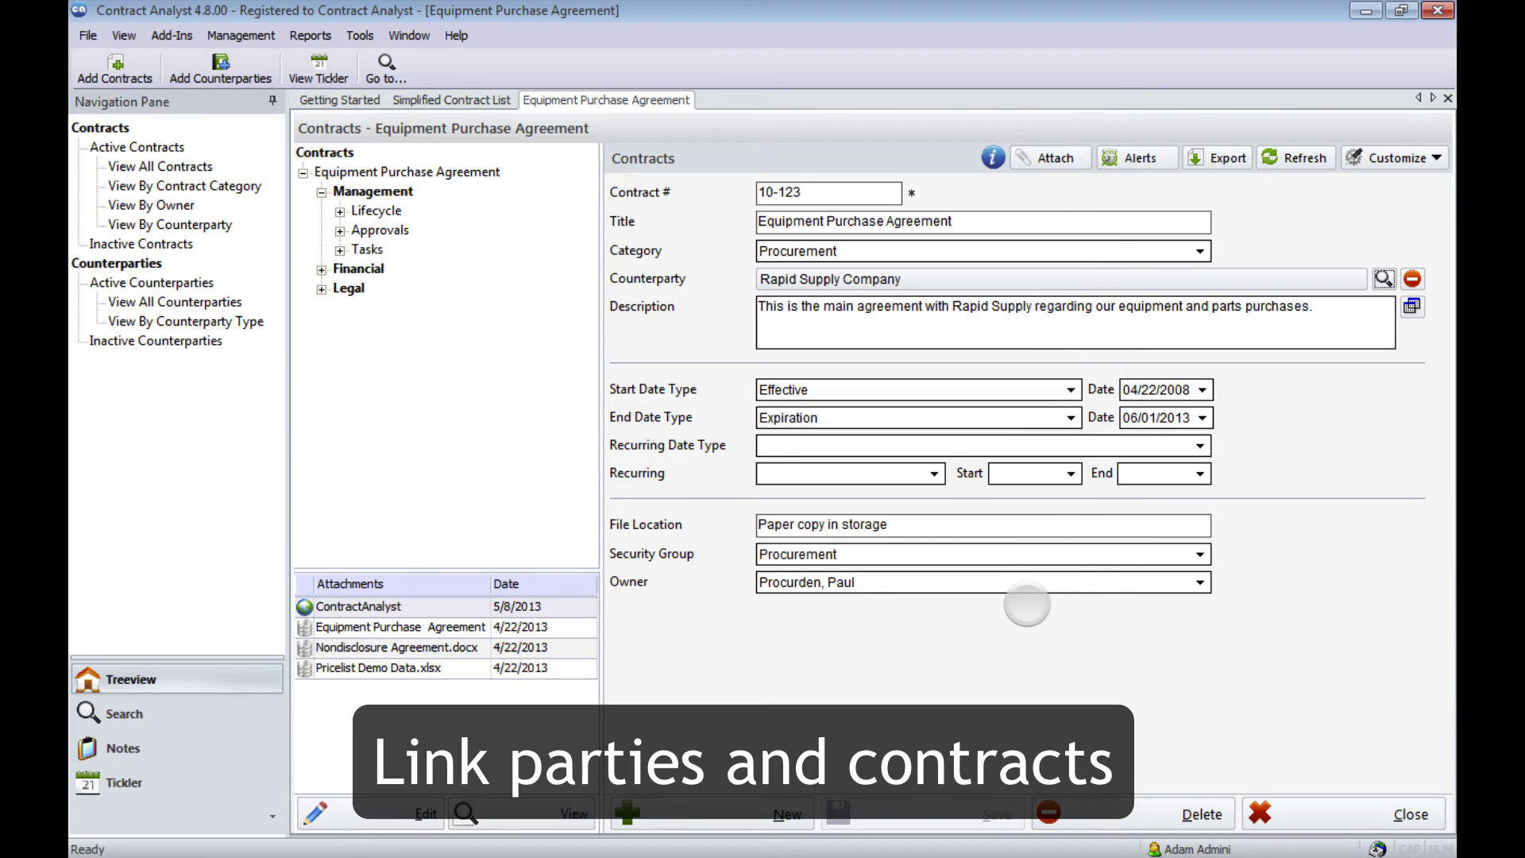
Open Rapid Supply Company, keep type Vendor, and review the Product Catelog.pdf attachment details
double_click(1262, 278)
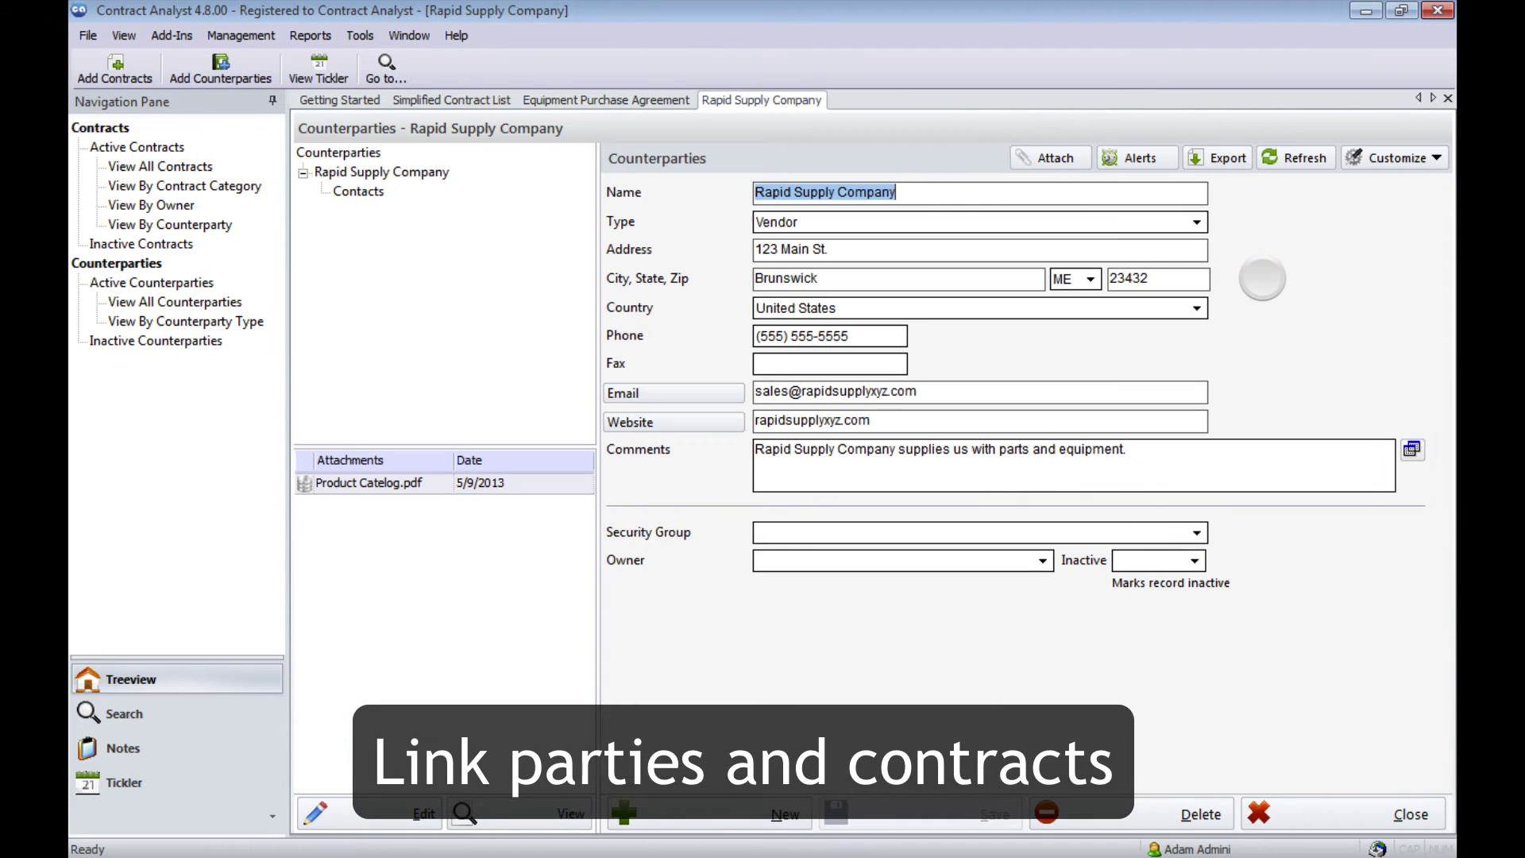
left_click(1197, 222)
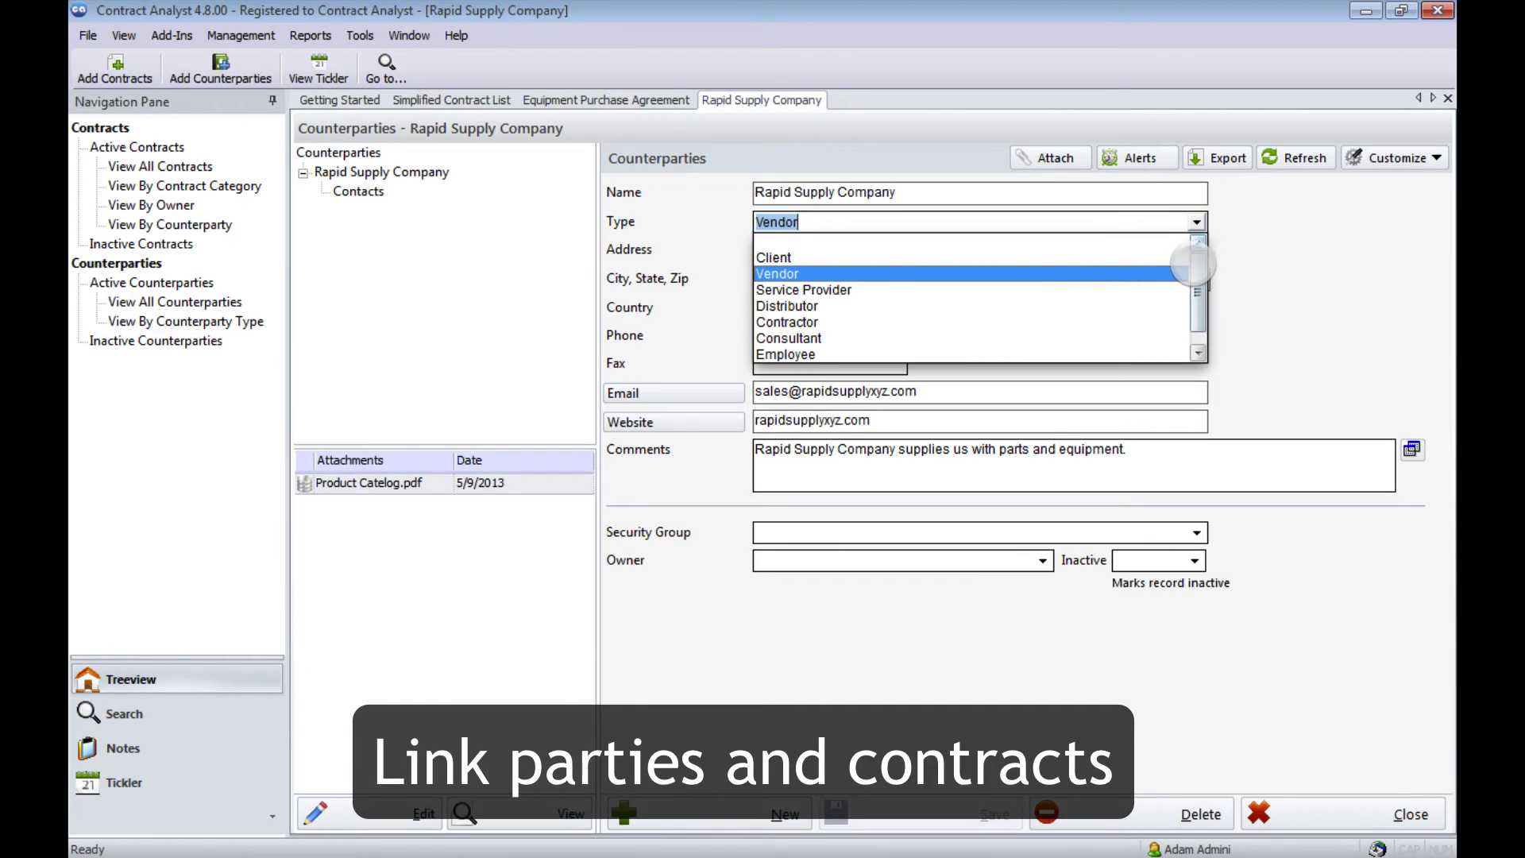
left_click_drag(1198, 266, 1196, 306)
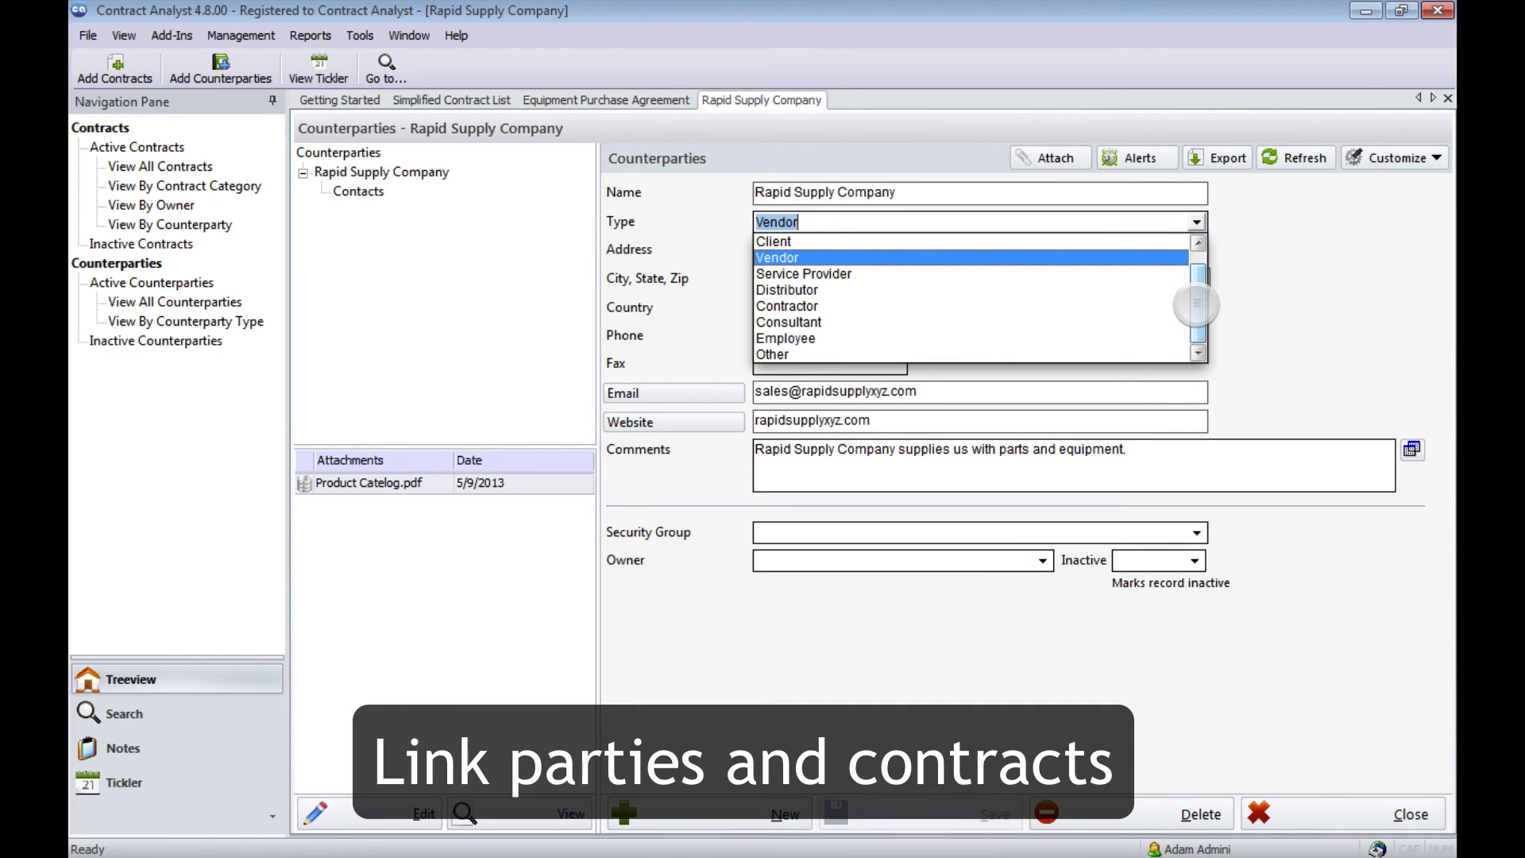
left_click(1198, 224)
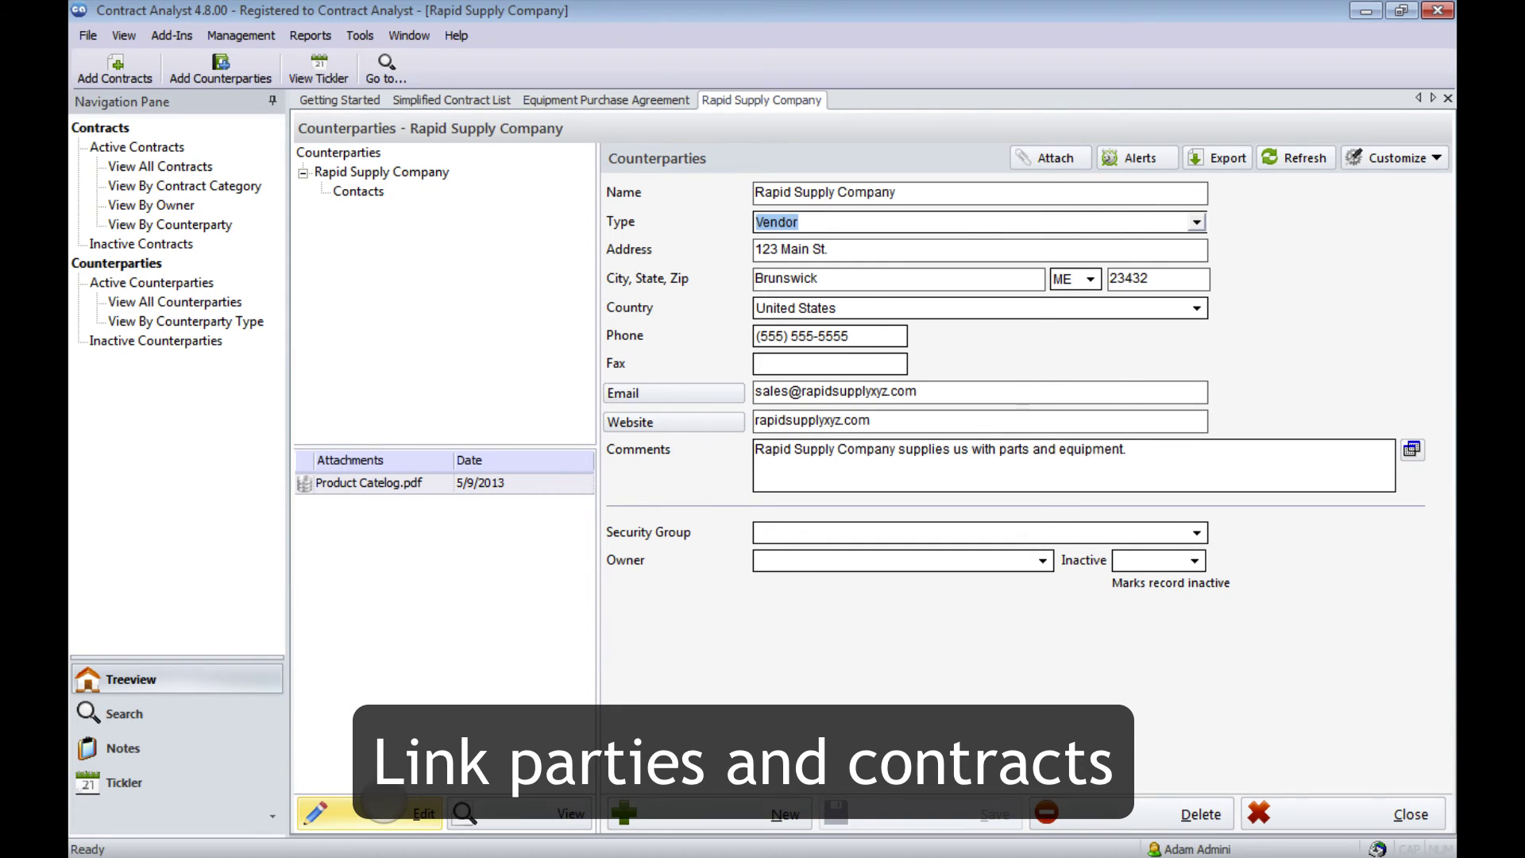
left_click(384, 803)
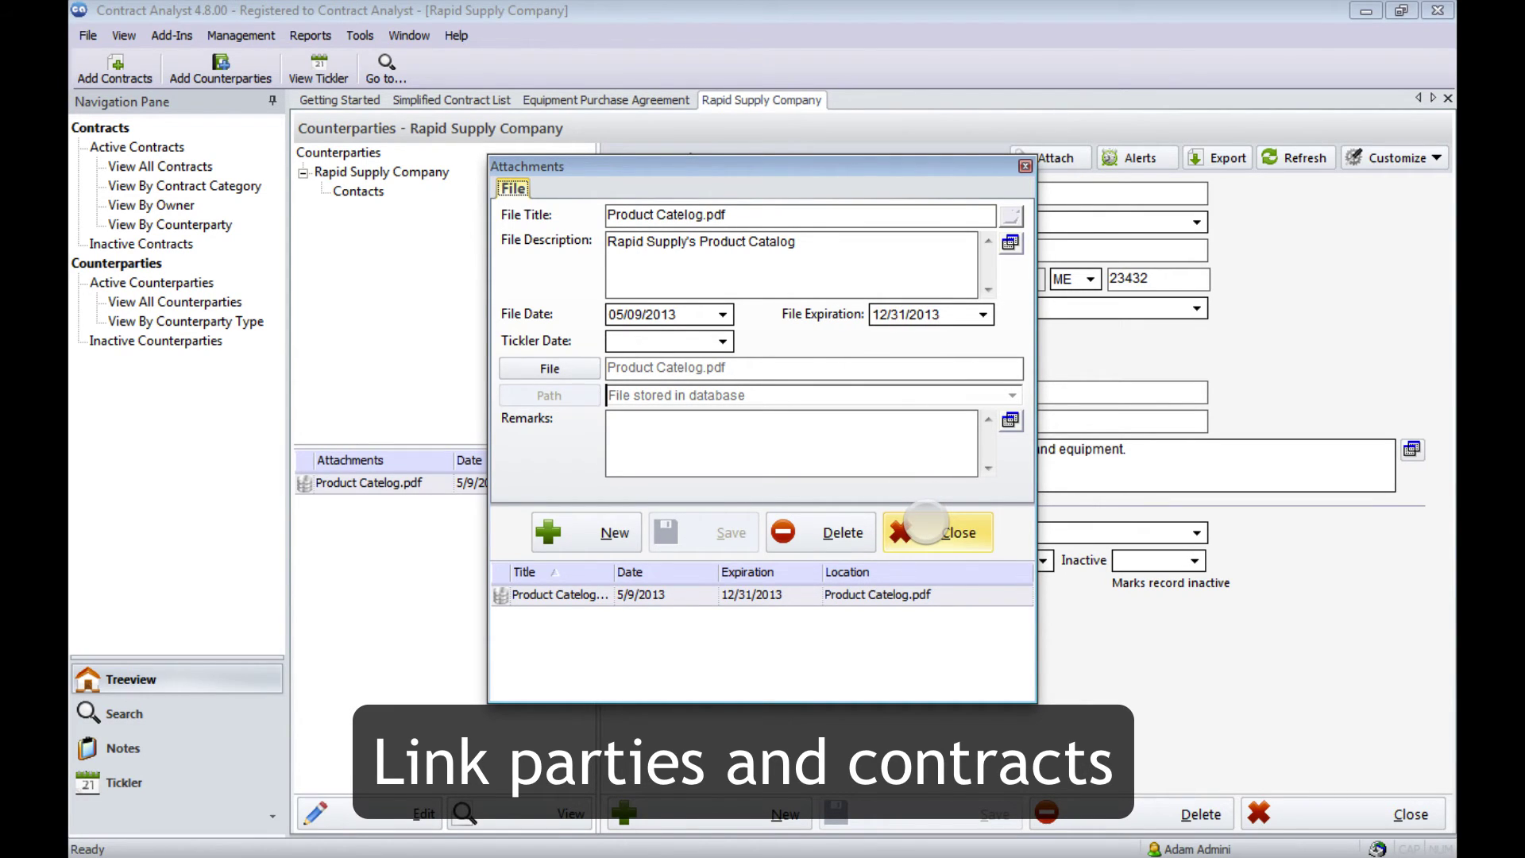
left_click(926, 527)
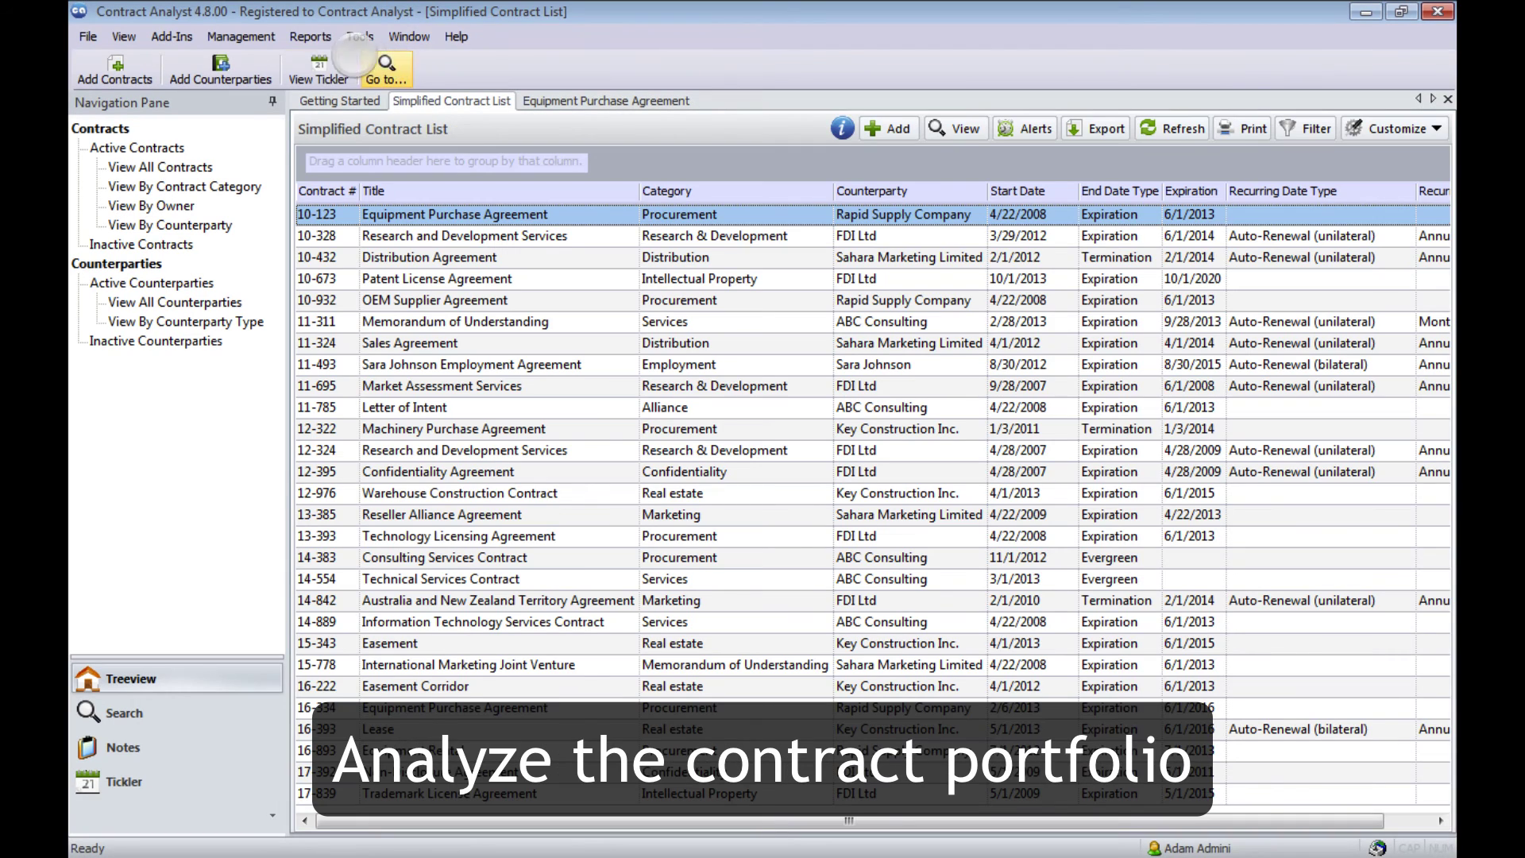
Open Reports > Create Report and select Contract List under Custom and Schedule Reports
left_click(311, 38)
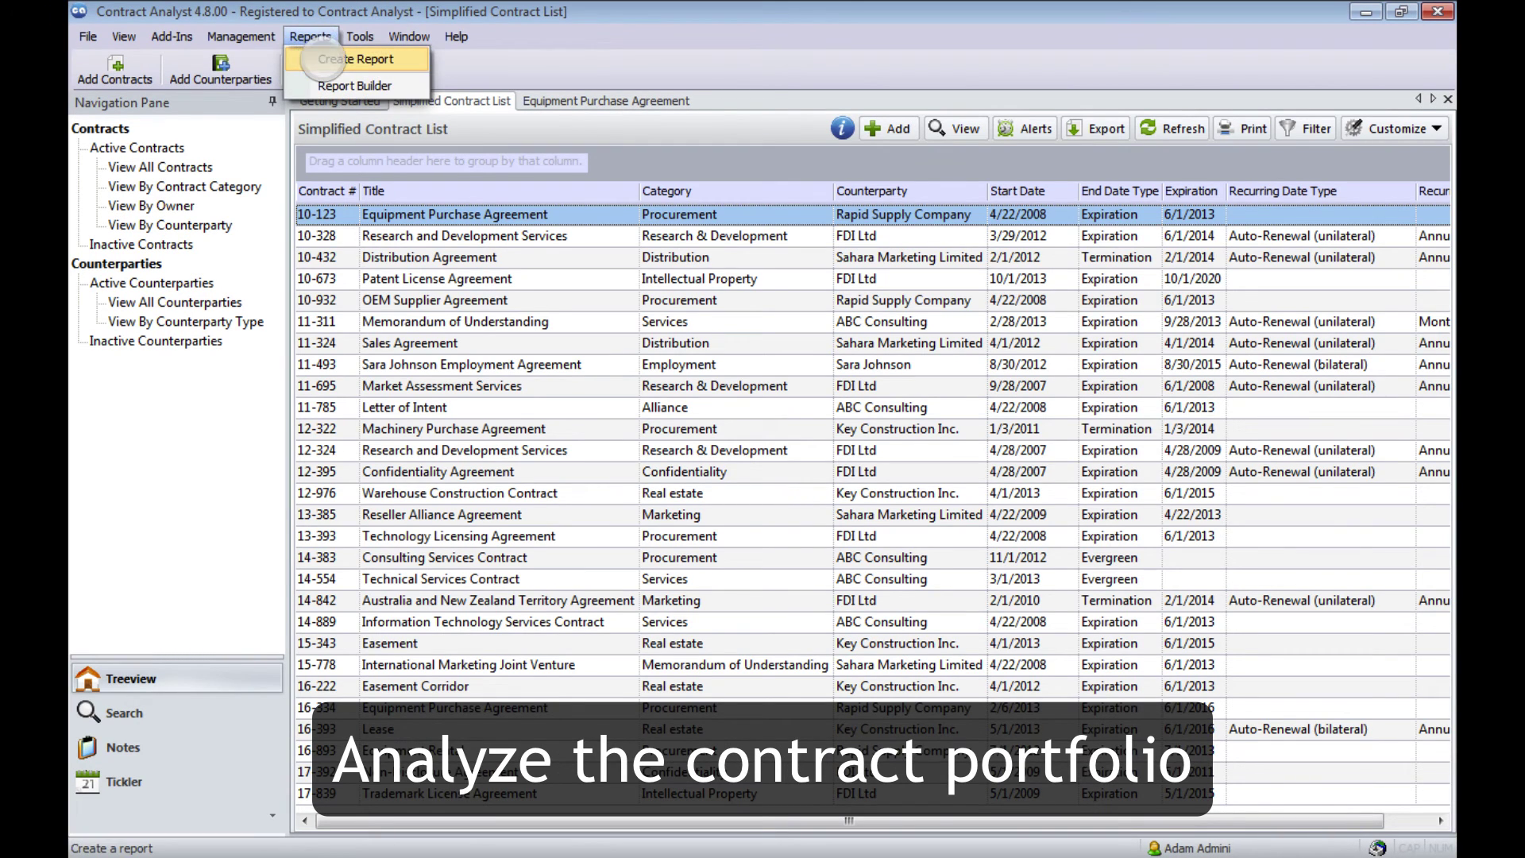
left_click(355, 59)
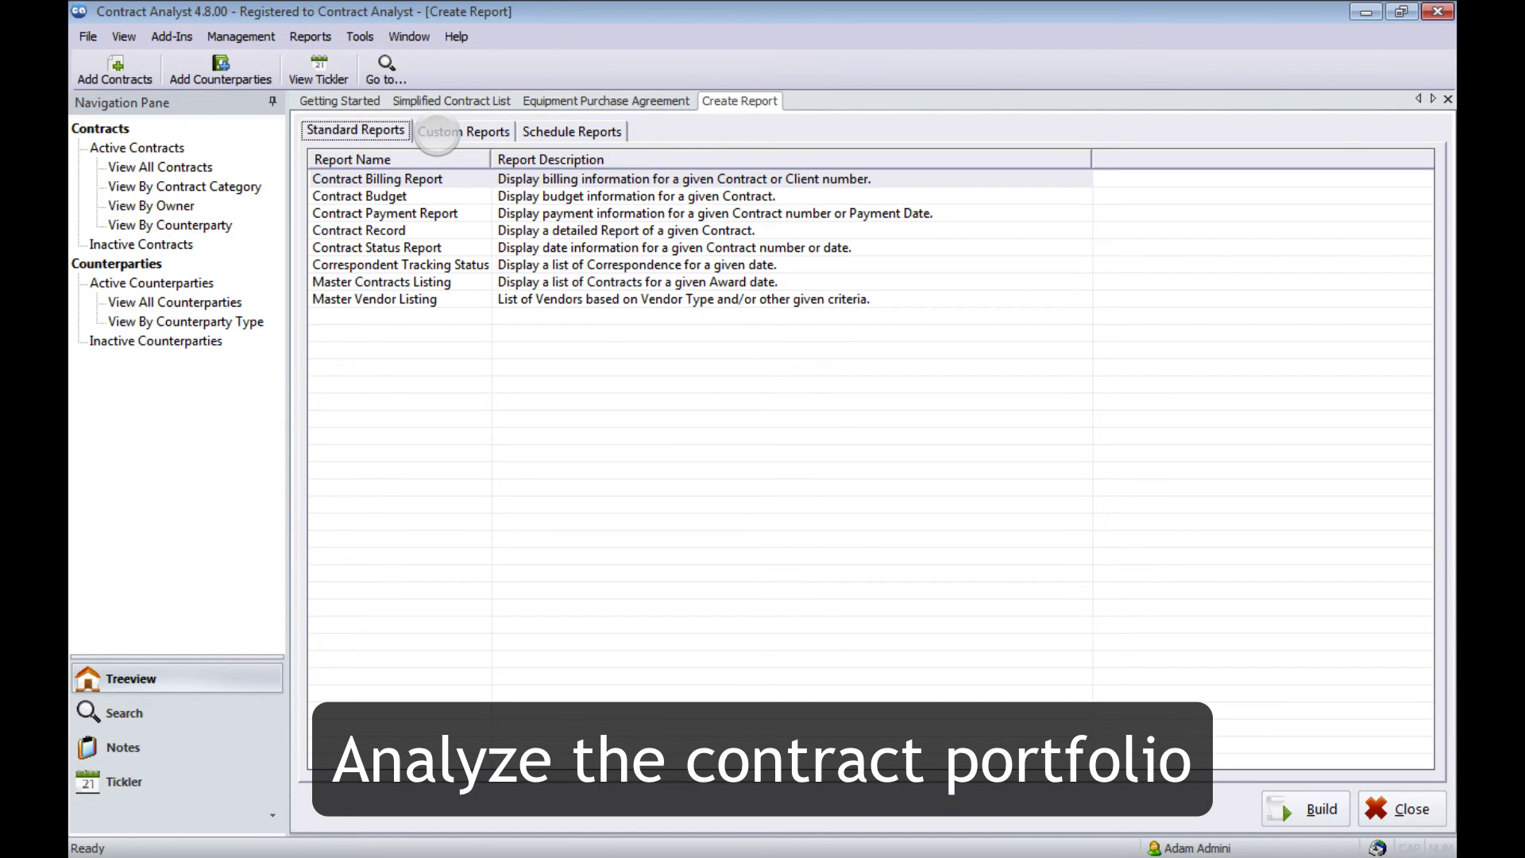
left_click(461, 131)
left_click(436, 181)
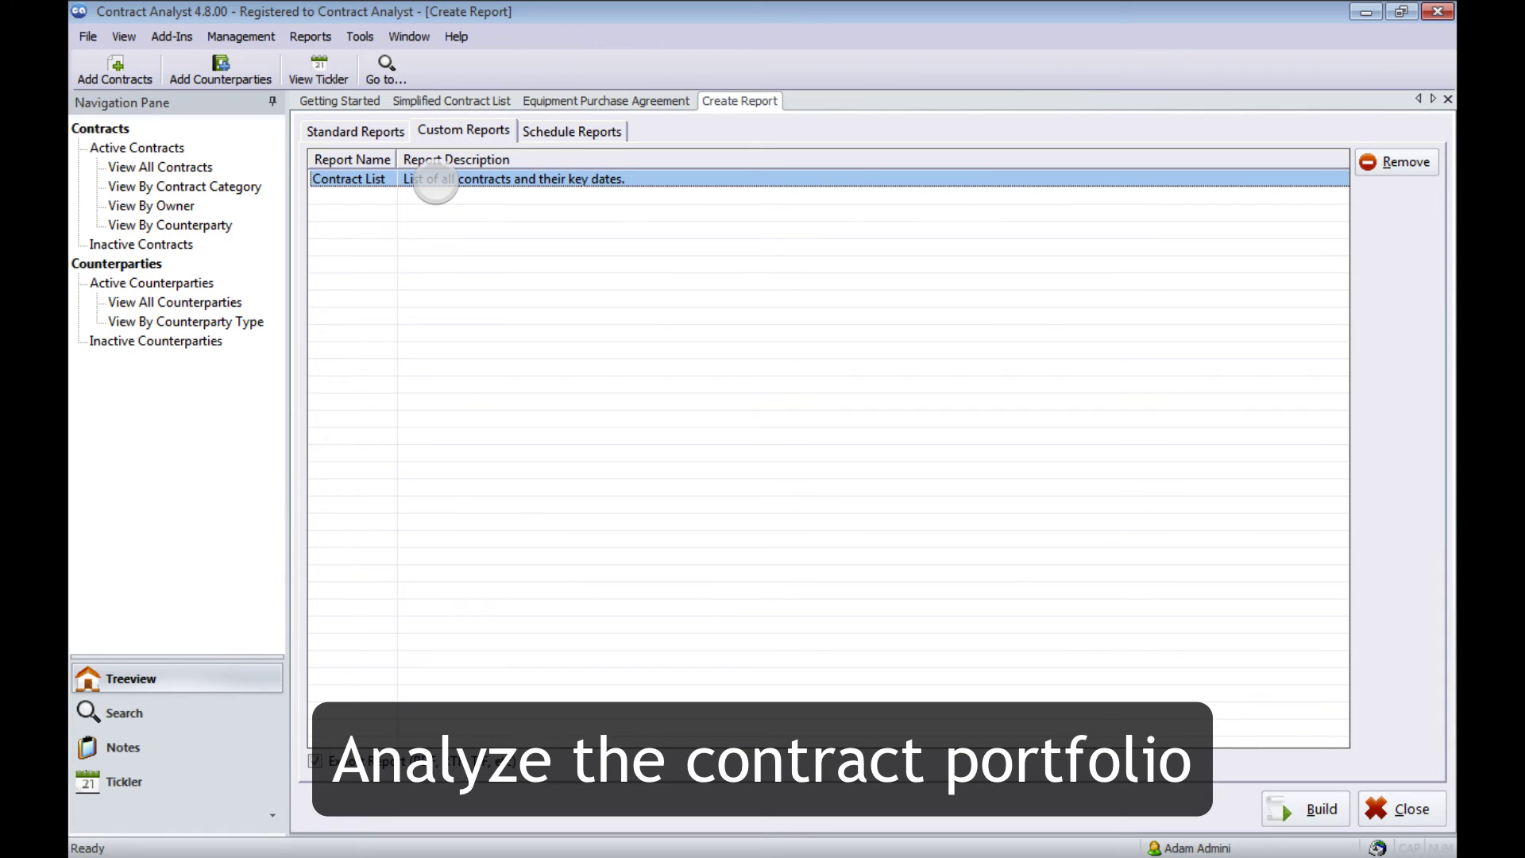
left_click(545, 132)
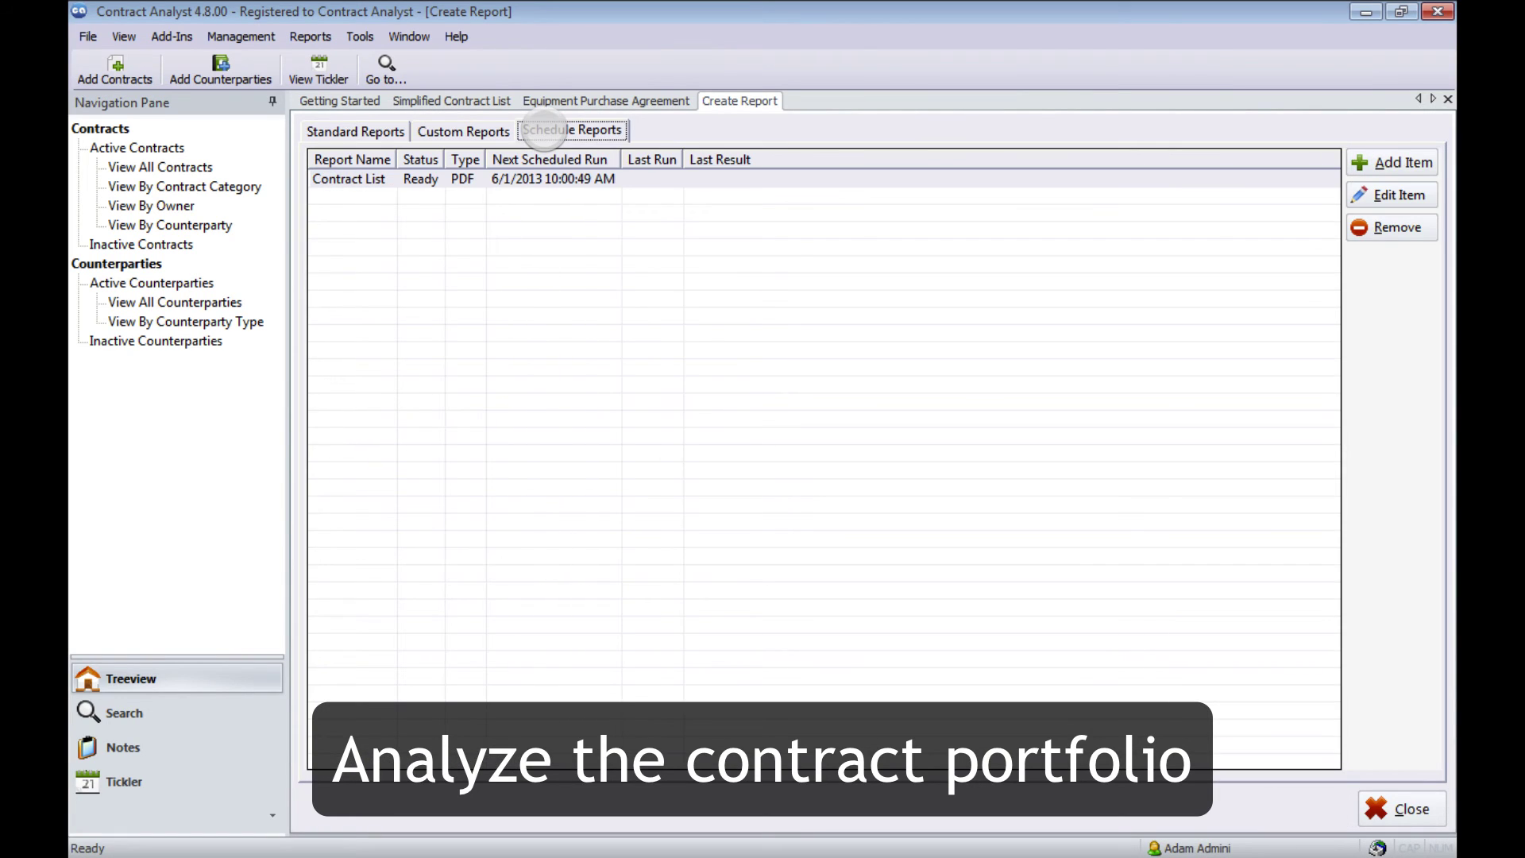
left_click(501, 181)
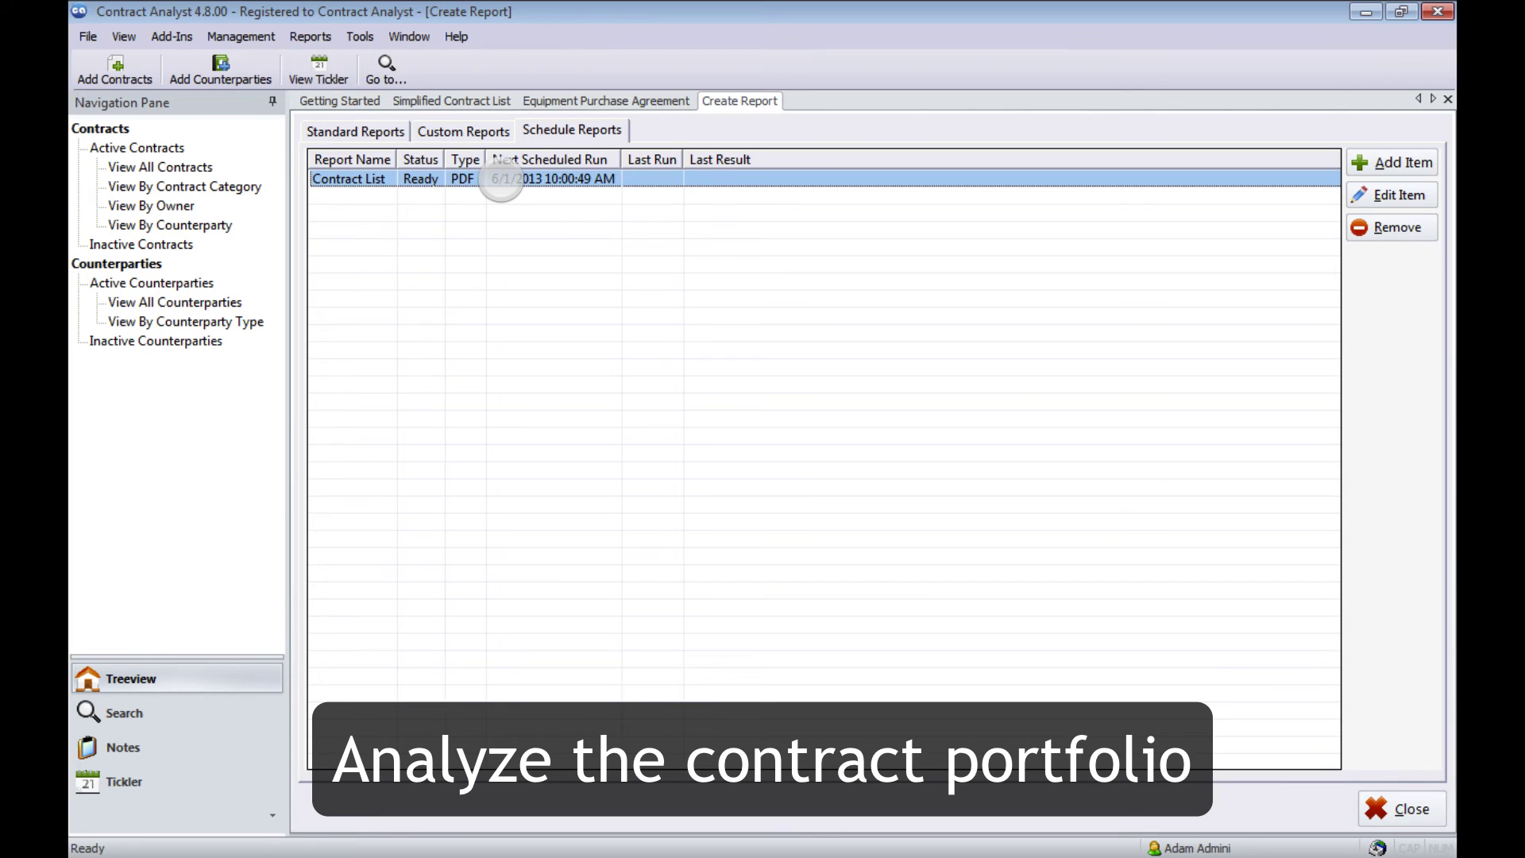
Save the Contract List schedule as a monthly PDF report with subject 'Expiration report'
double_click(500, 182)
left_click(870, 501)
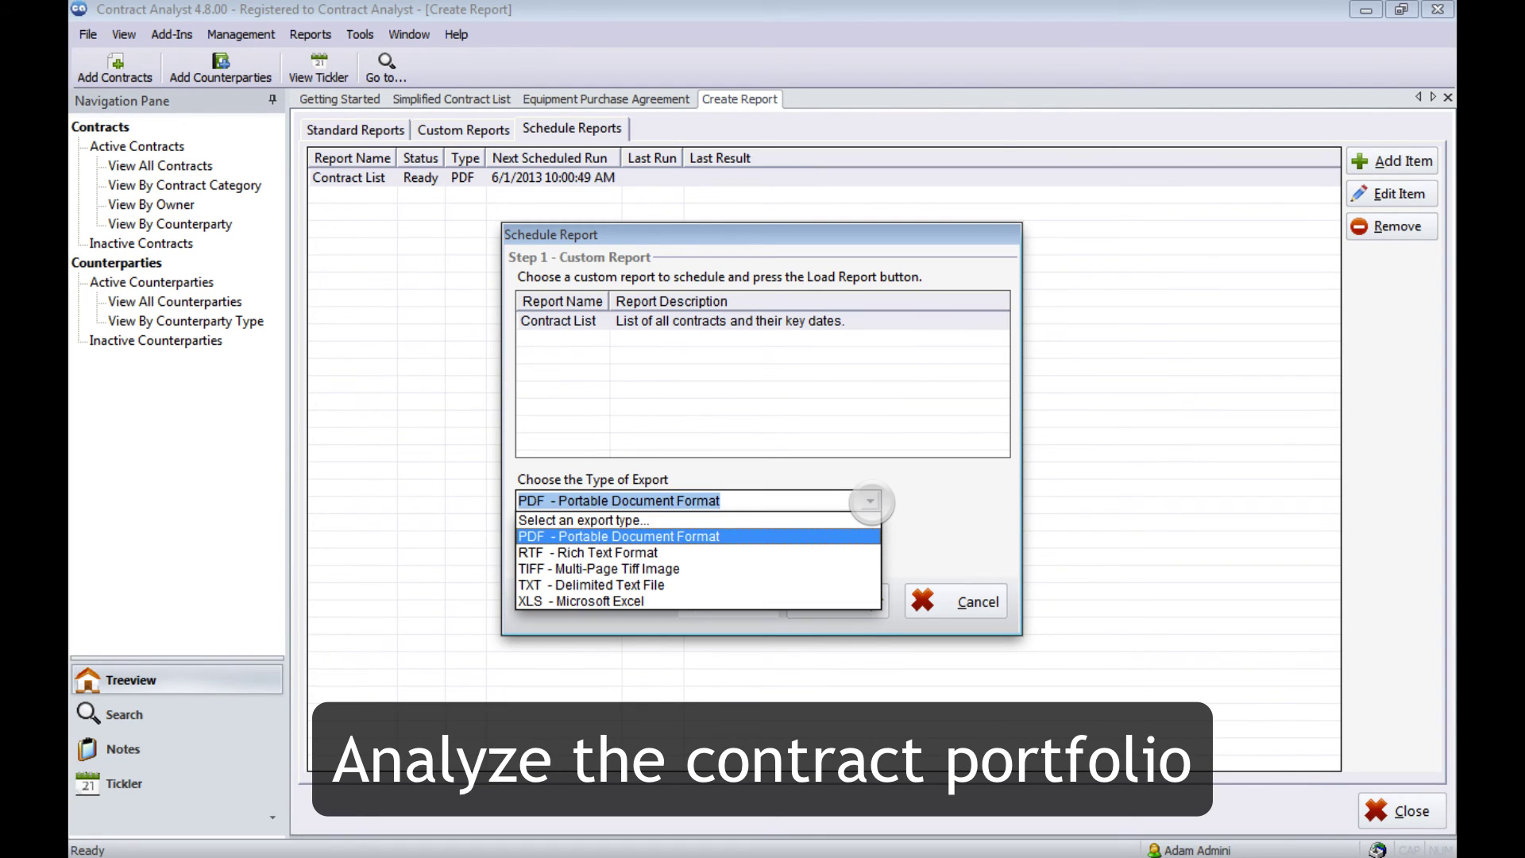
left_click(871, 500)
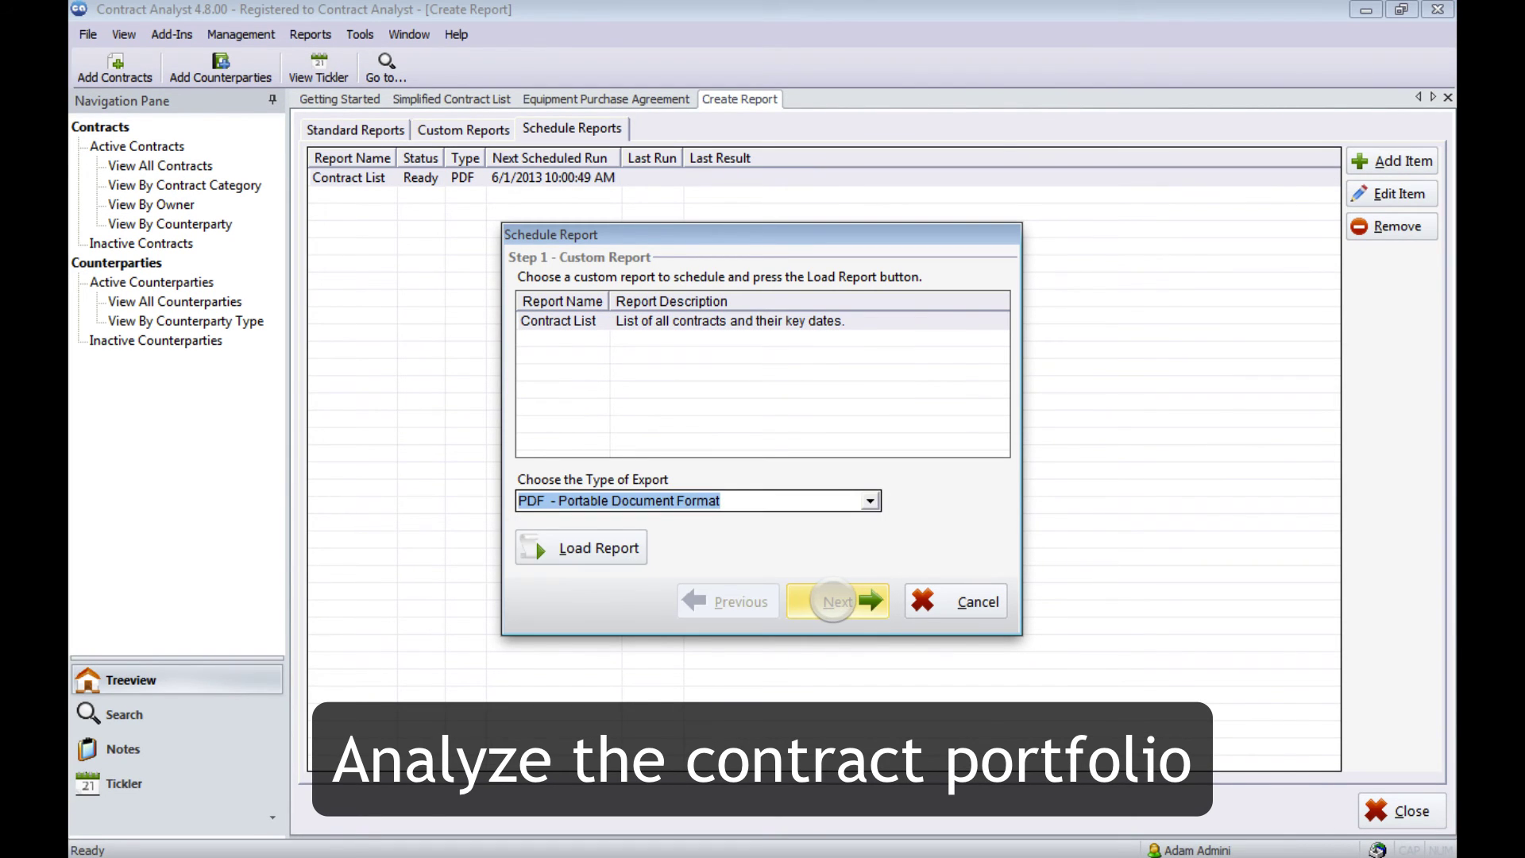
left_click(832, 601)
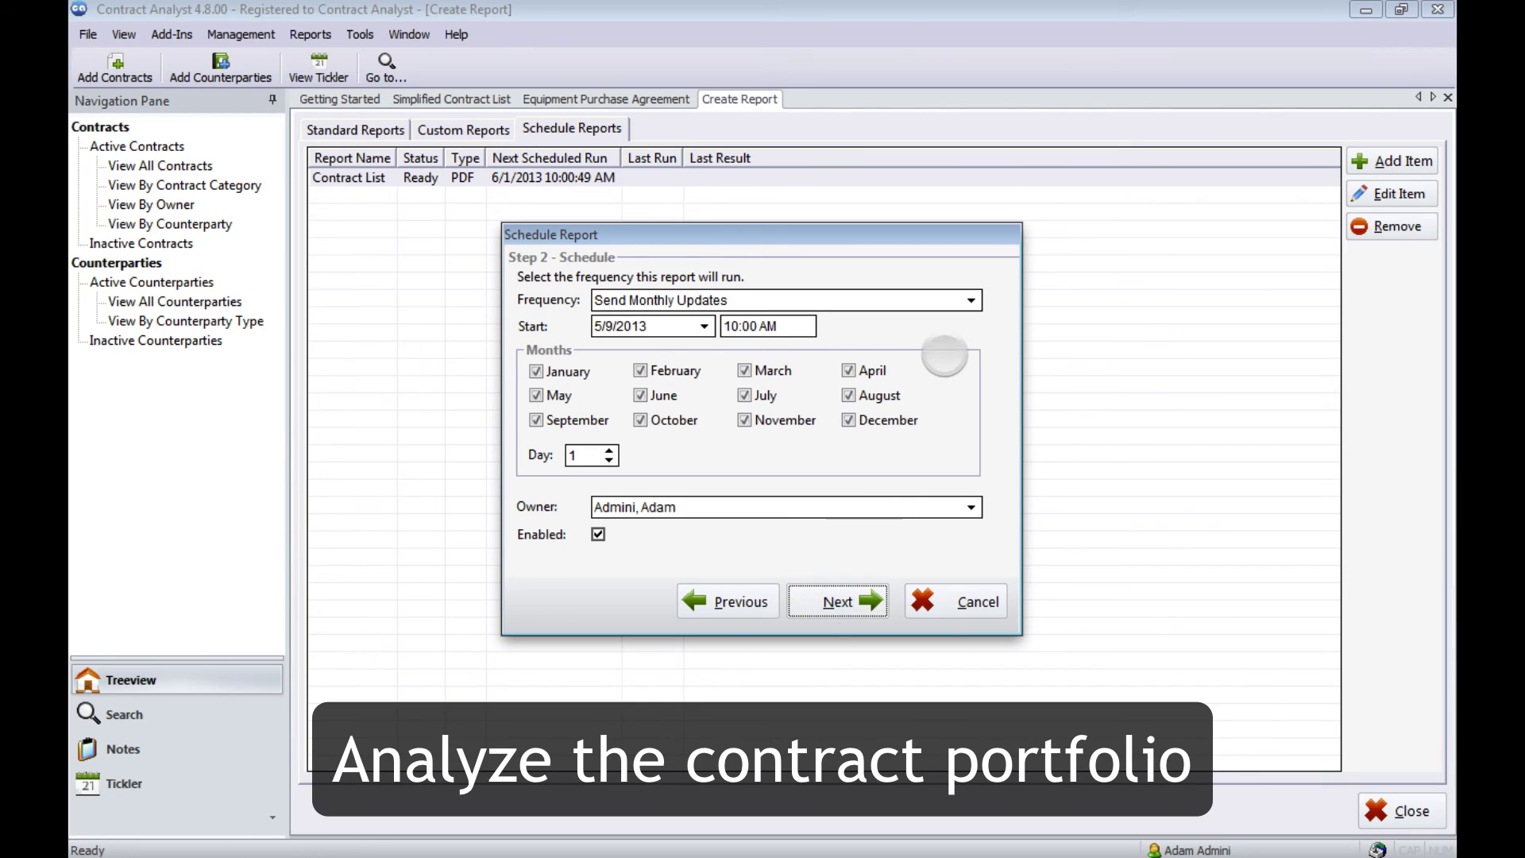
left_click(970, 300)
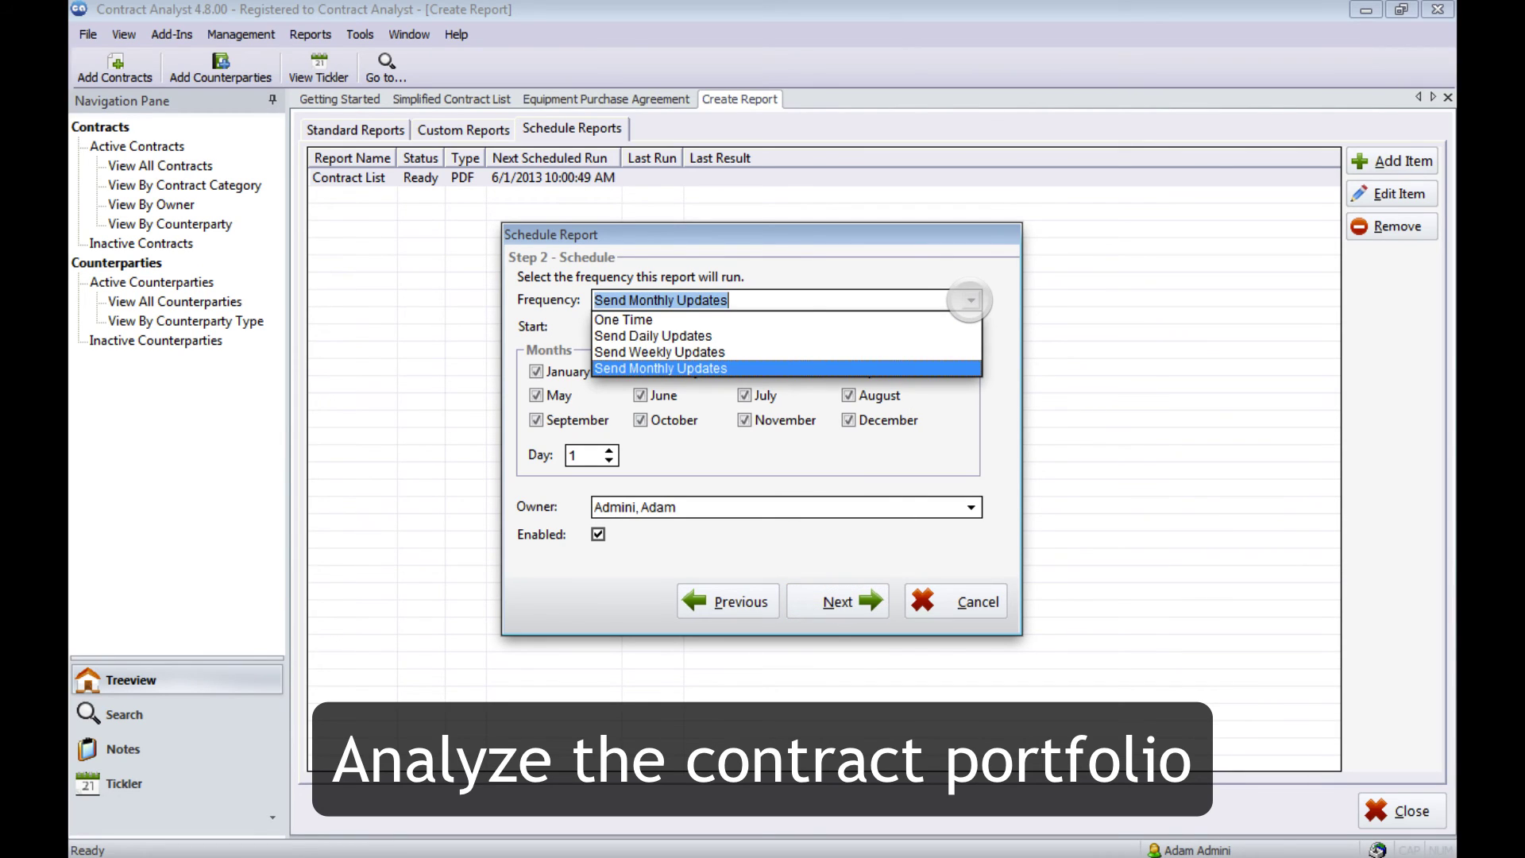
left_click(970, 300)
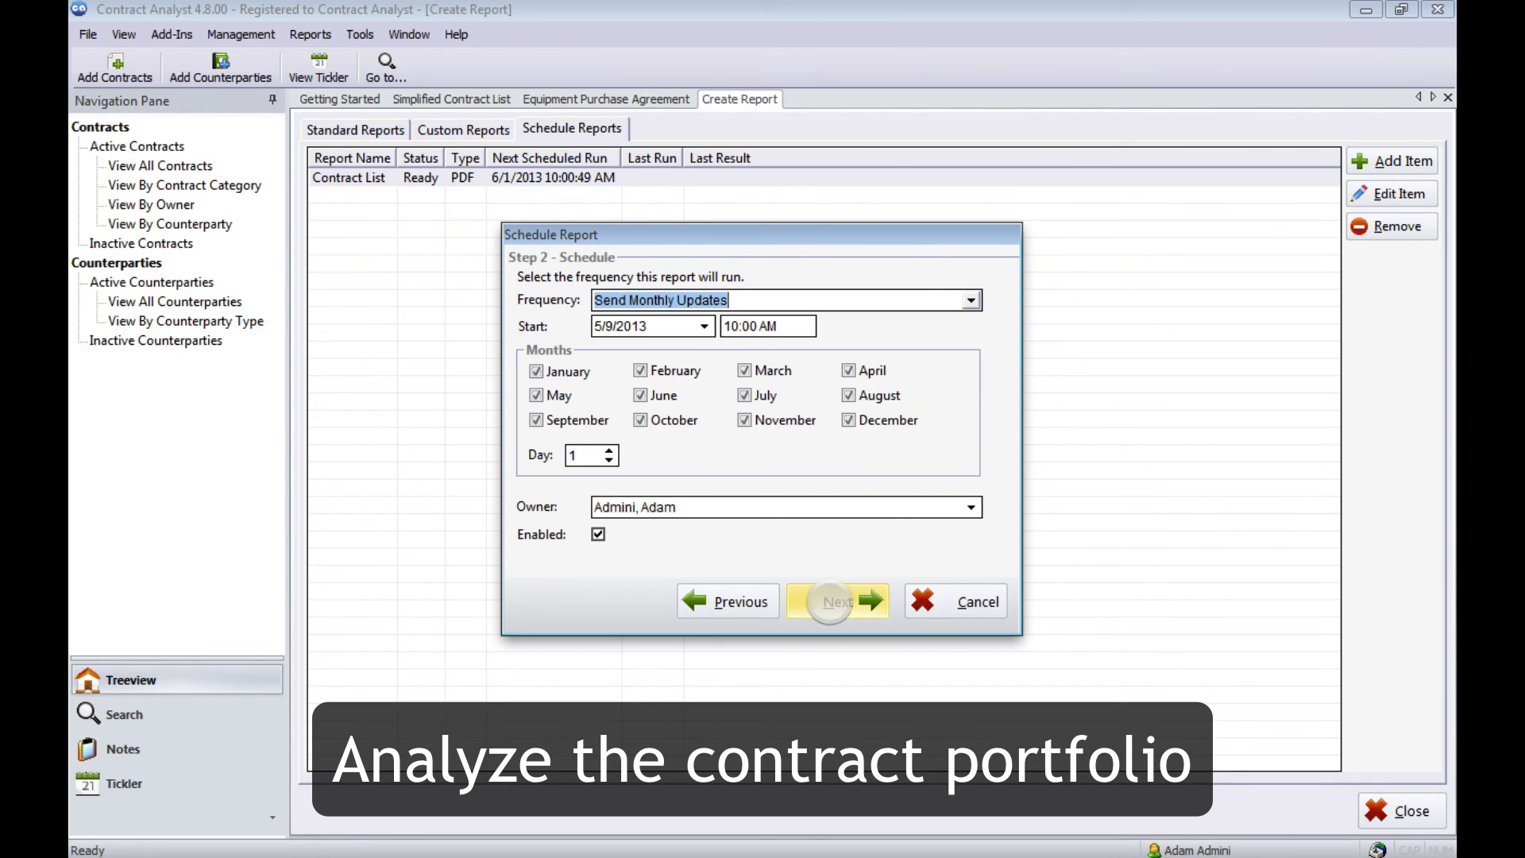
left_click(827, 603)
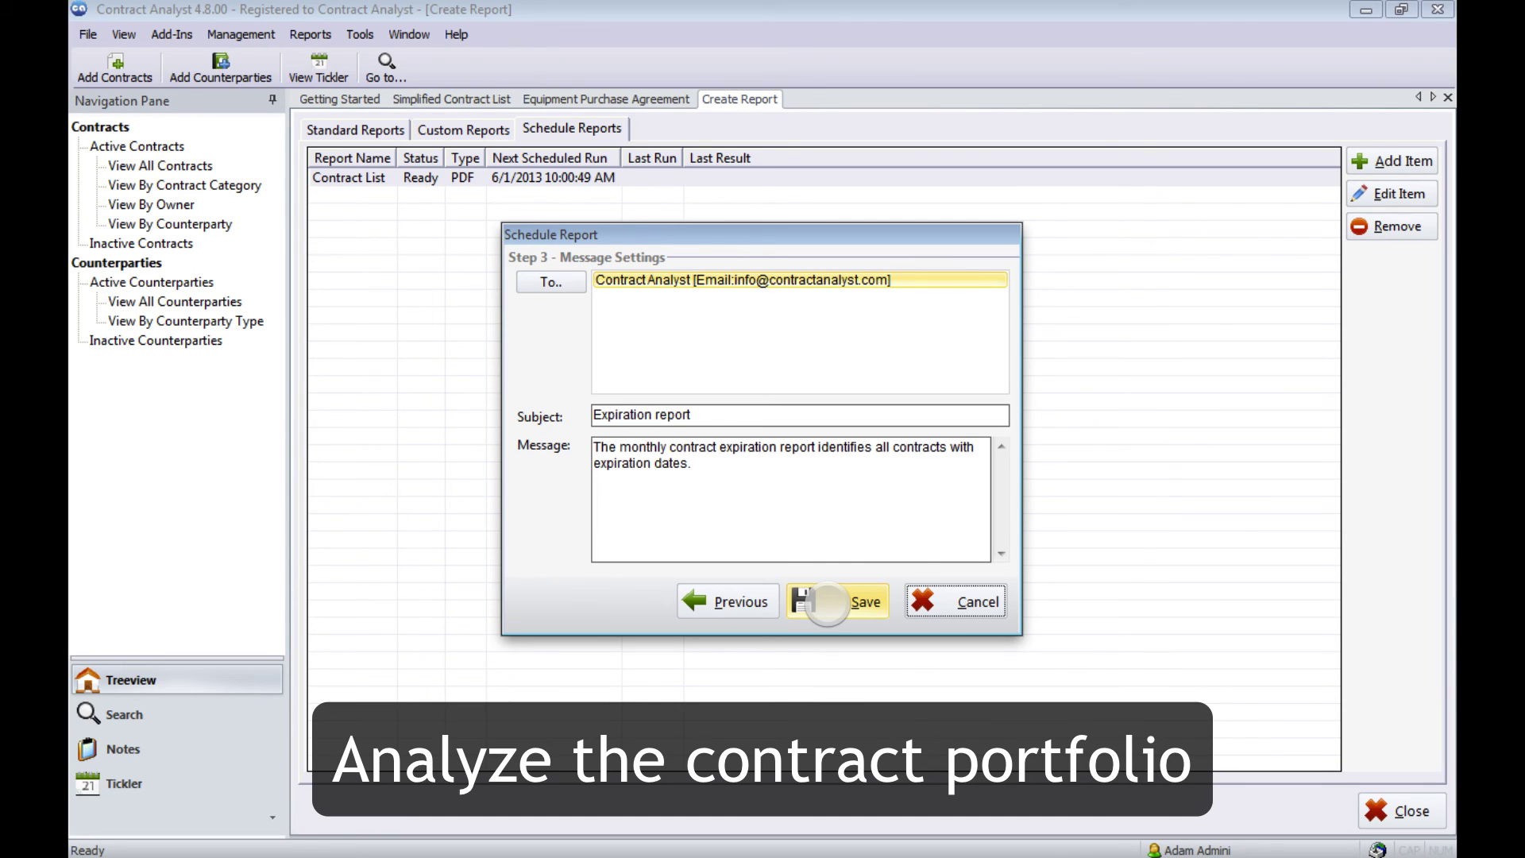
left_click(827, 602)
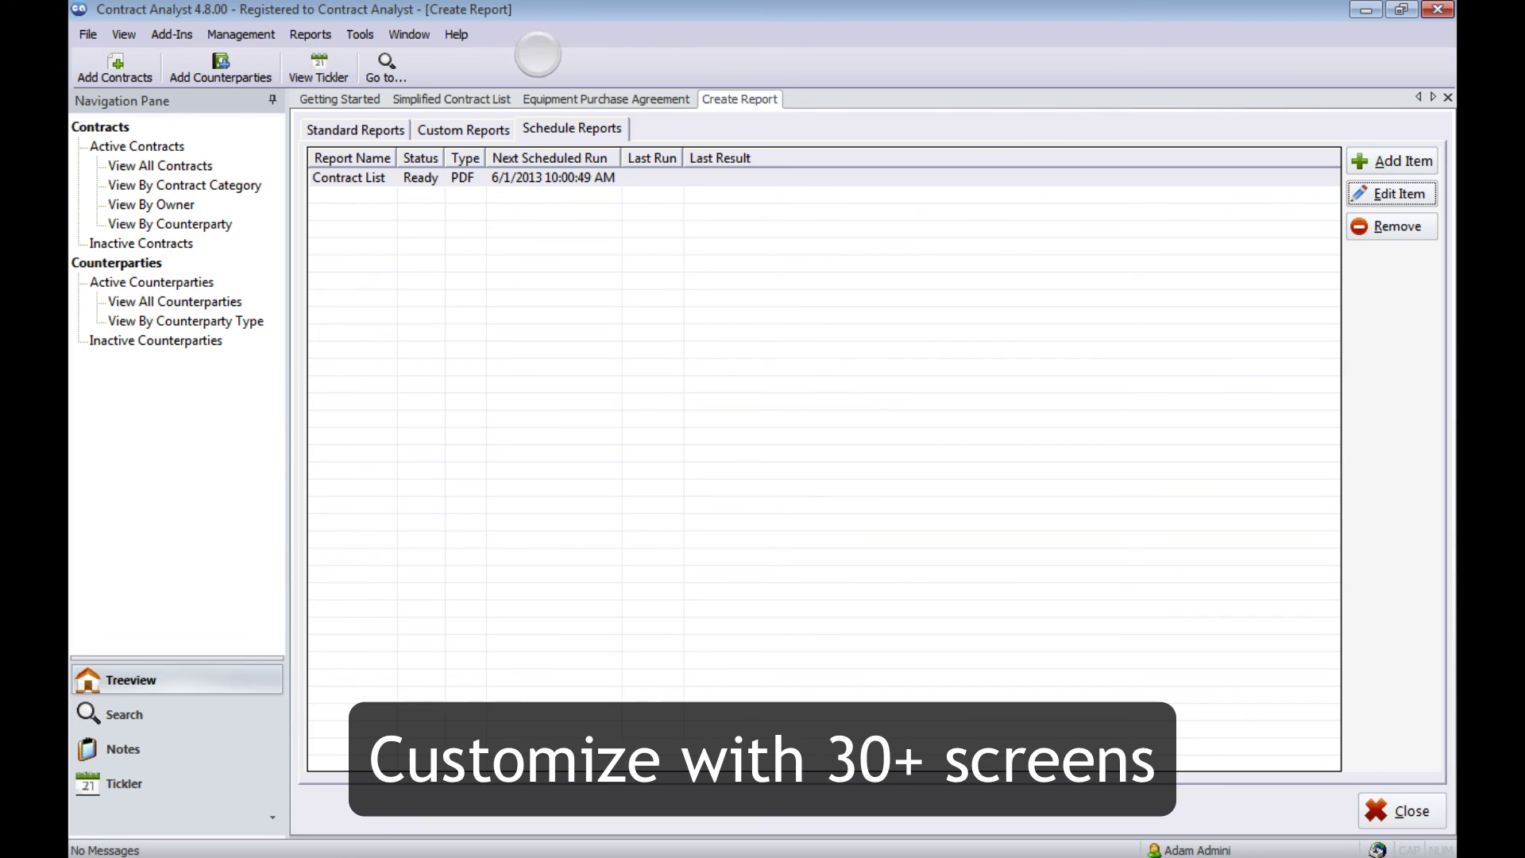
Open System Settings at the Custom category and browse the Screen Customizations grid
left_click(360, 34)
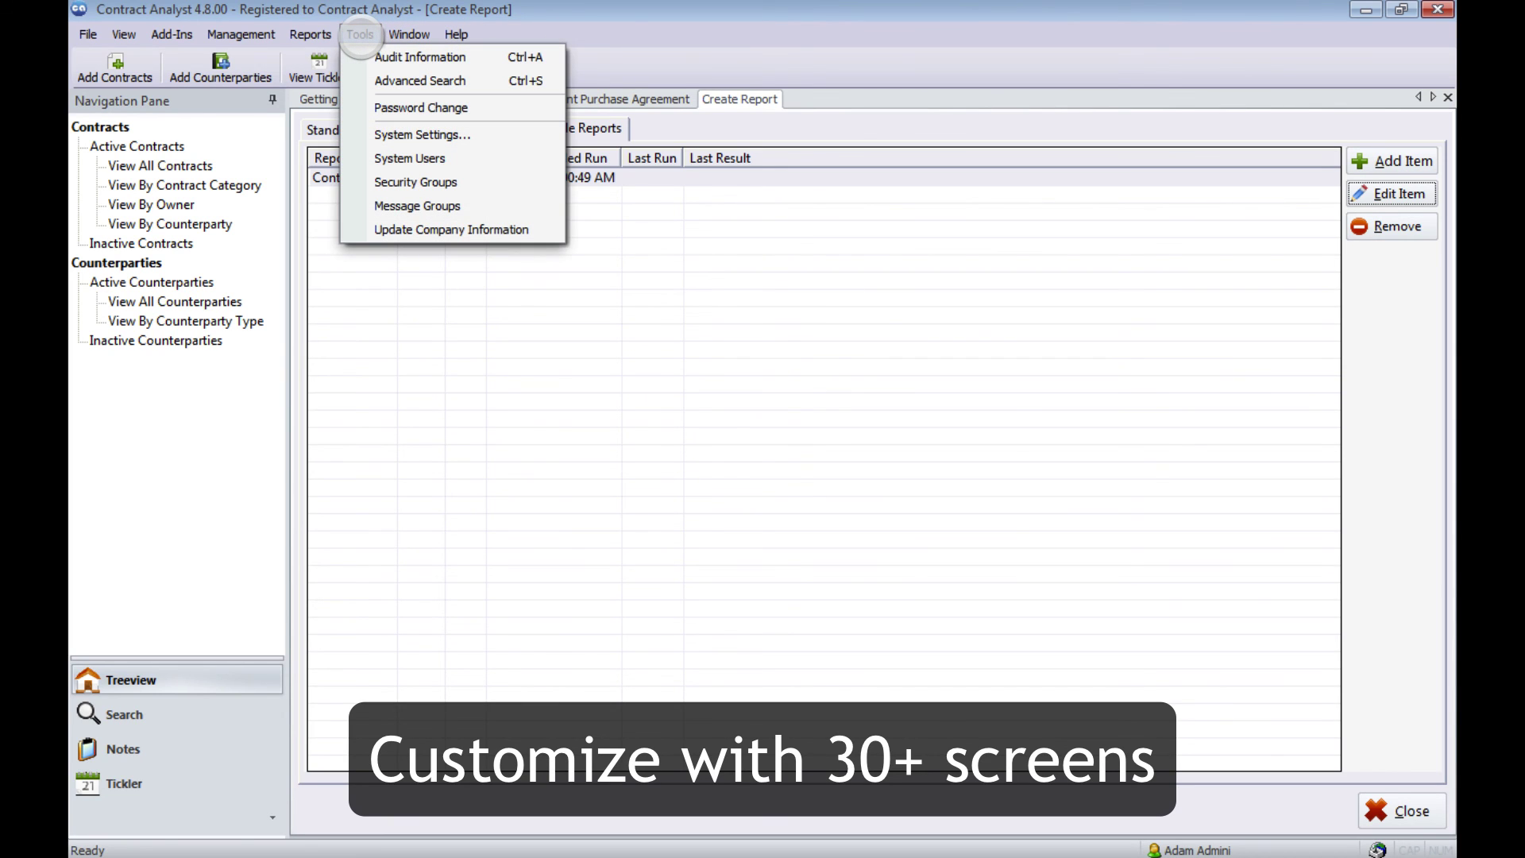
left_click(402, 134)
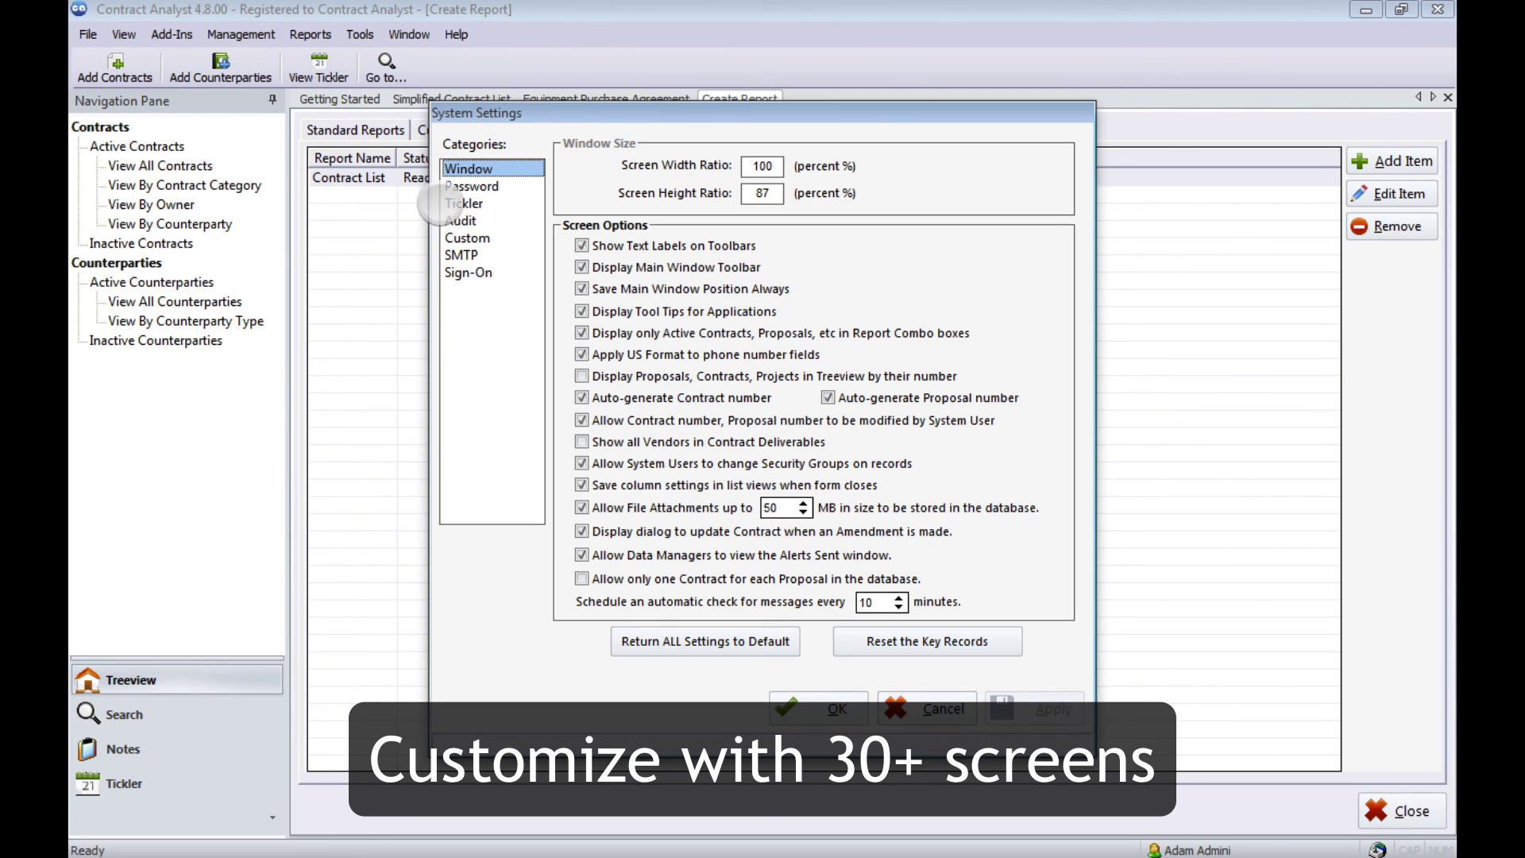
left_click(468, 237)
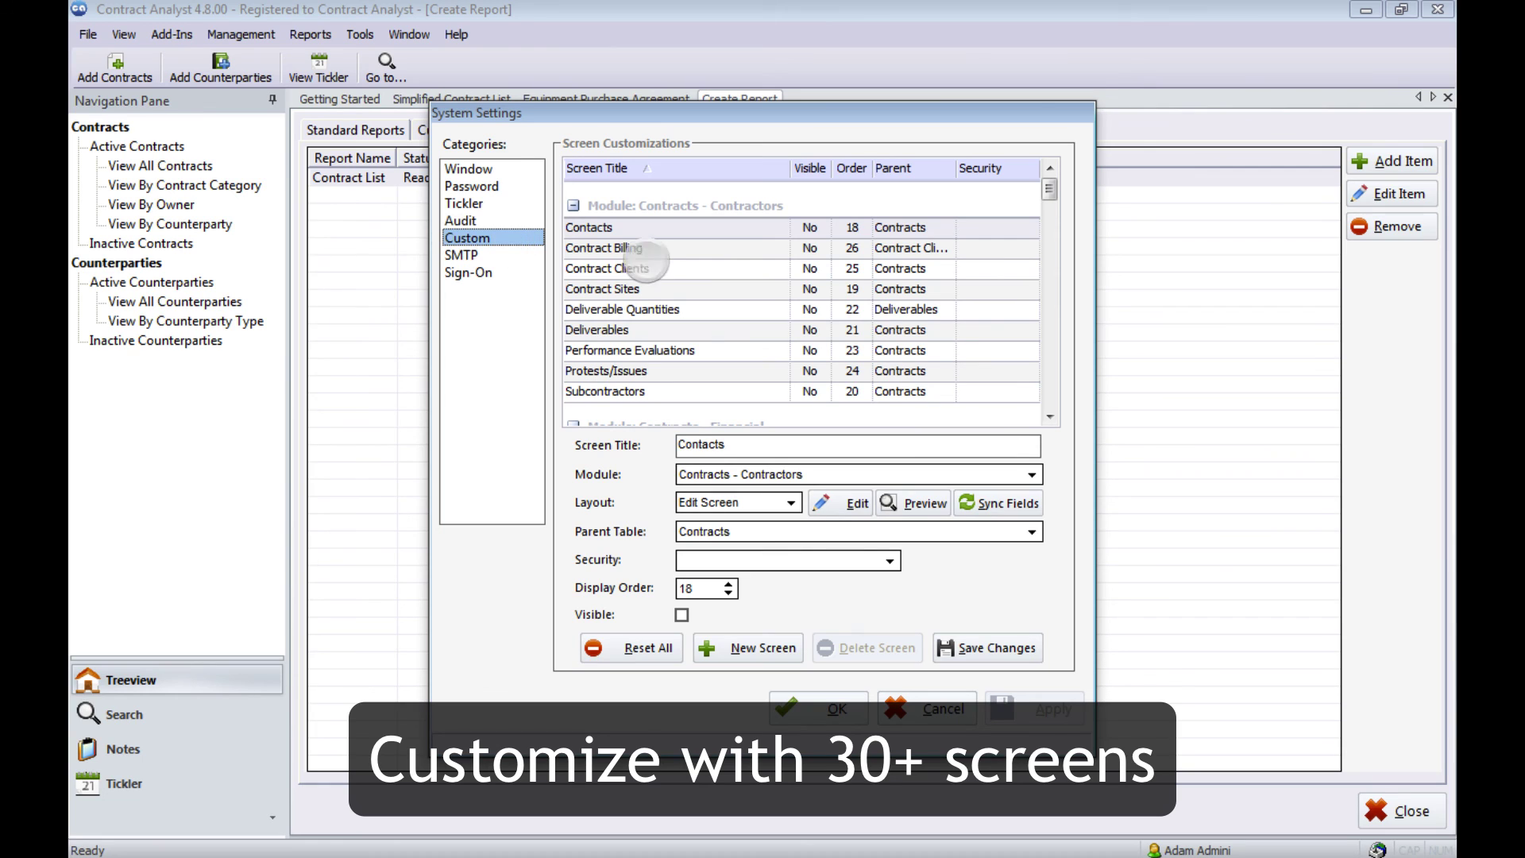
left_click_drag(1044, 187, 1058, 388)
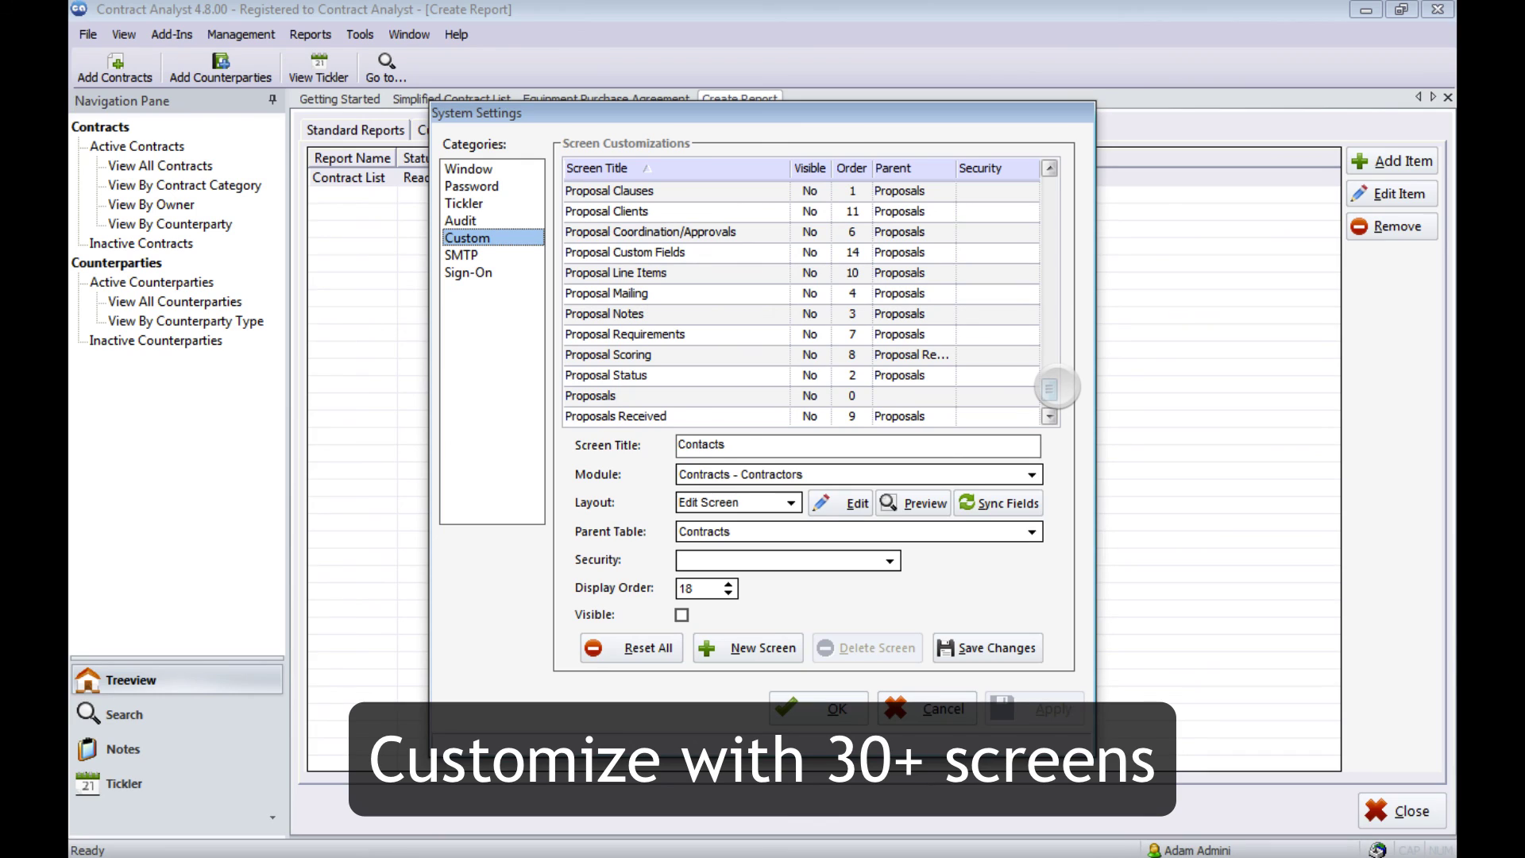